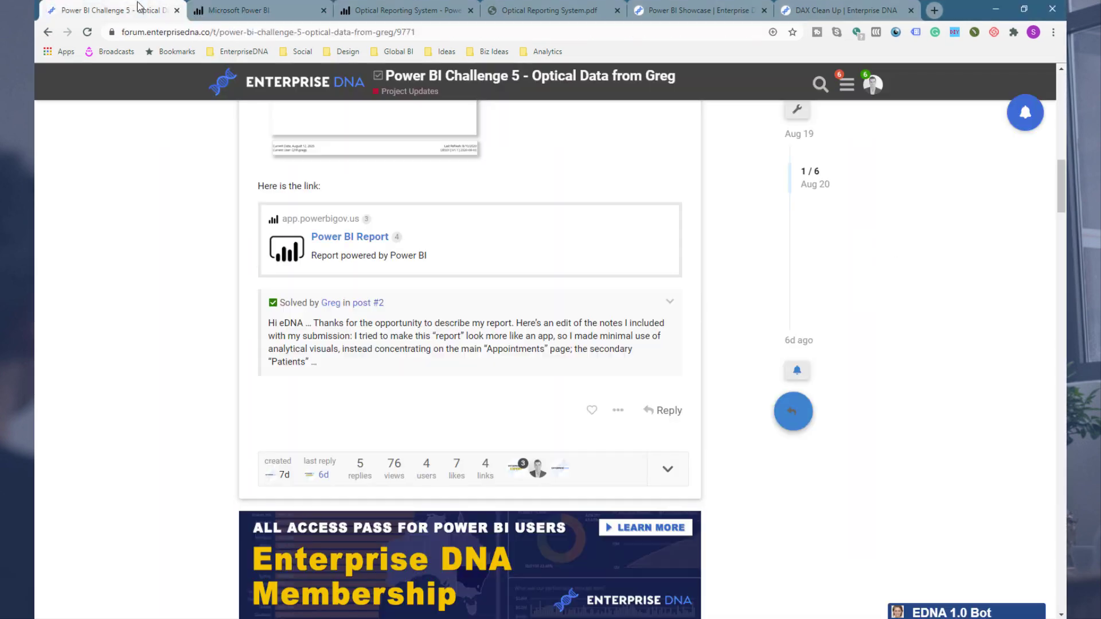
- Read the author's reply notes in the forum thread, then switch to the Optical Reporting System report
{"action": "scroll", "coordinate": [185, 266], "scroll_direction": "up", "scroll_amount": 5}
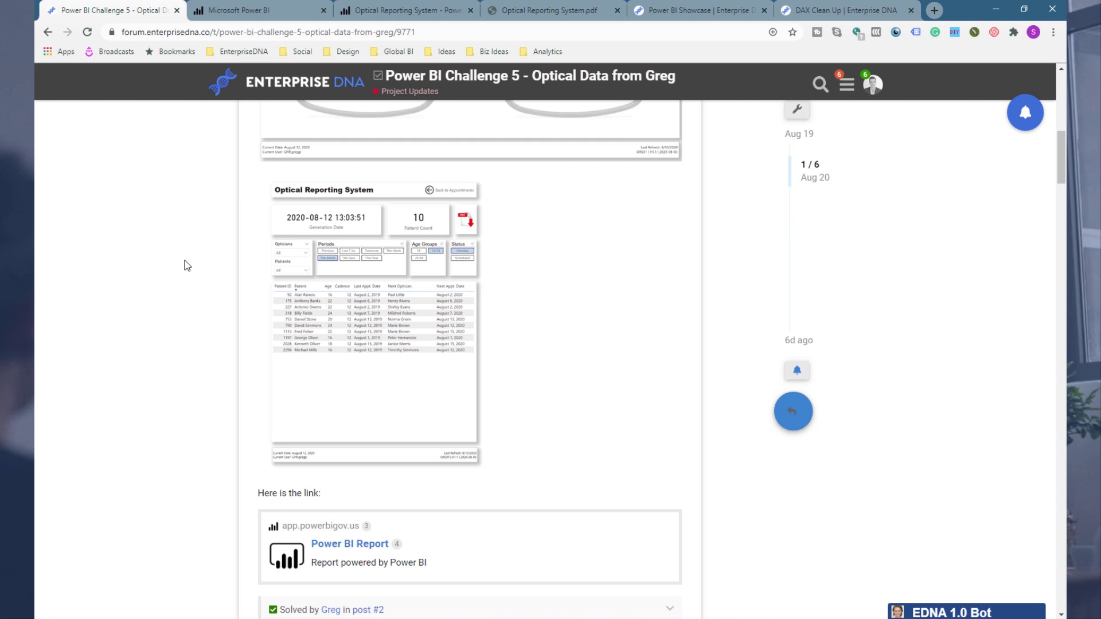
{"action": "scroll", "coordinate": [184, 266], "scroll_direction": "up", "scroll_amount": 8}
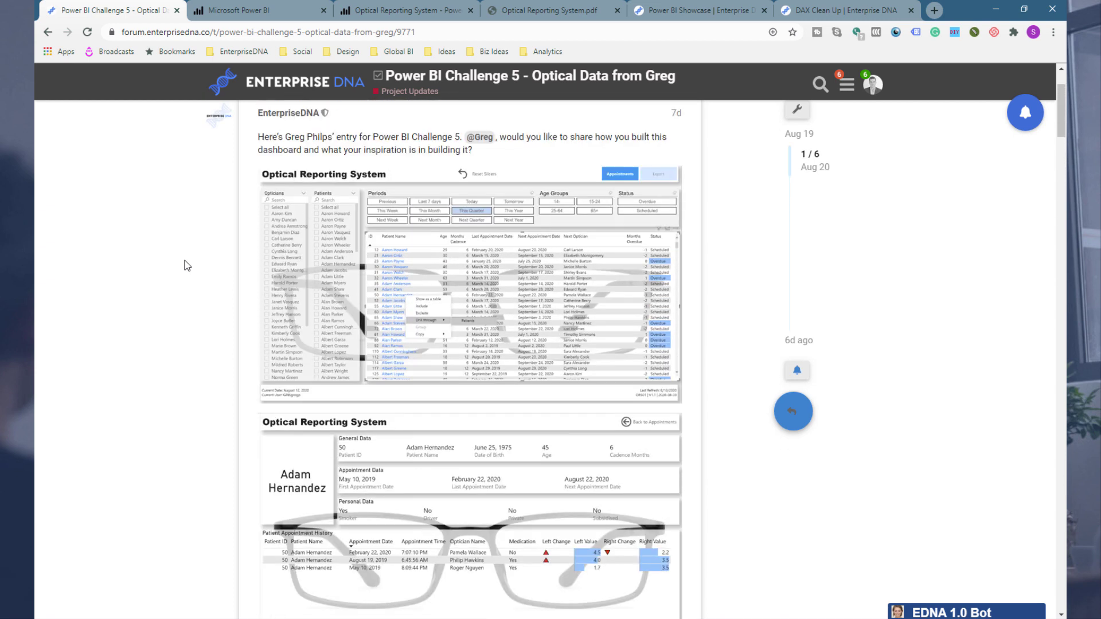
{"action": "scroll", "coordinate": [184, 263], "scroll_direction": "up", "scroll_amount": 2}
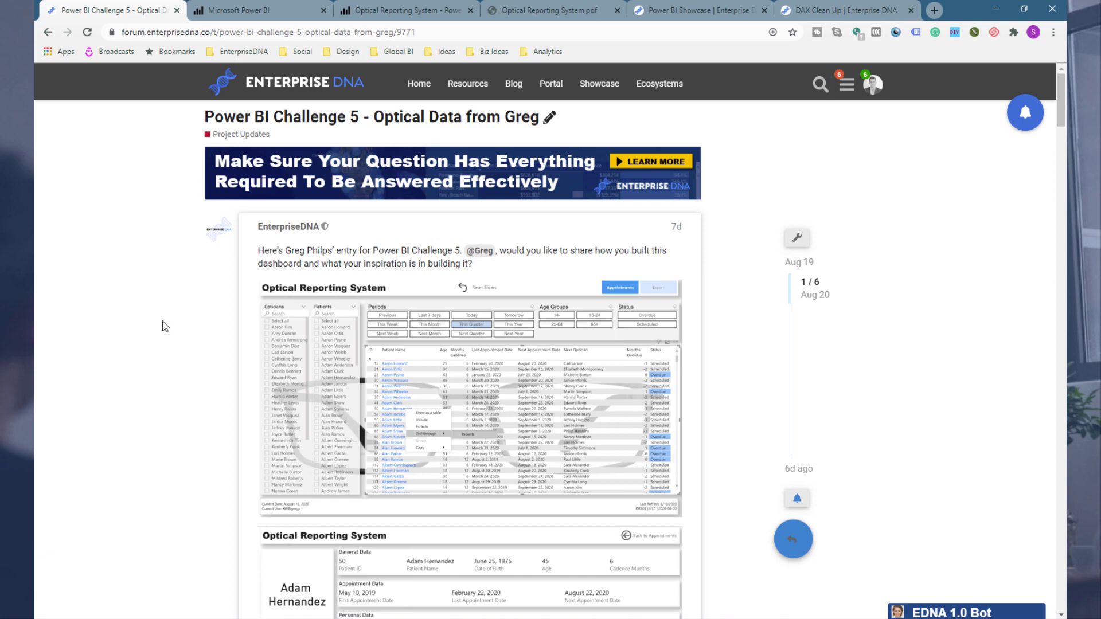
{"action": "scroll", "coordinate": [163, 324], "scroll_direction": "down", "scroll_amount": 1}
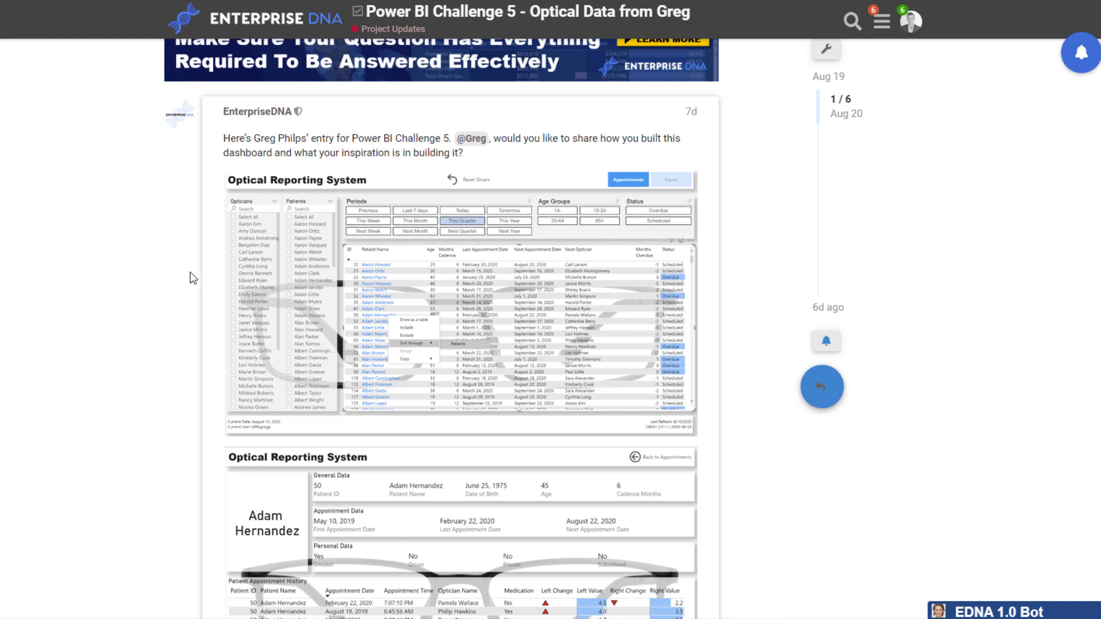
{"action": "scroll", "coordinate": [106, 334], "scroll_direction": "up", "scroll_amount": 1}
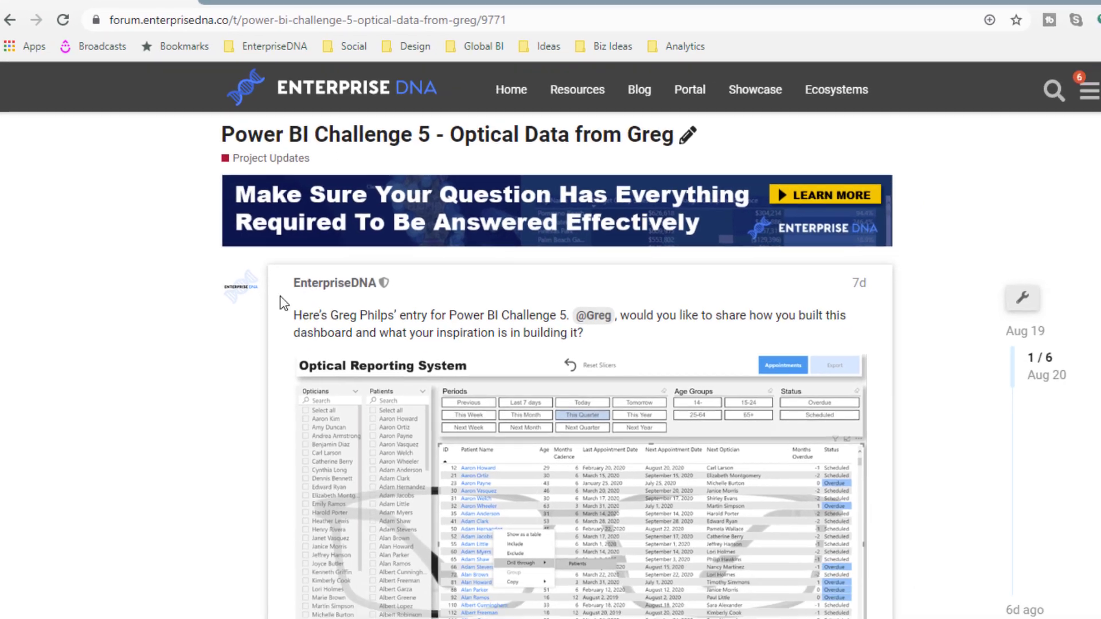
{"action": "scroll", "coordinate": [197, 203], "scroll_direction": "down", "scroll_amount": 15}
{"action": "scroll", "coordinate": [199, 207], "scroll_direction": "down", "scroll_amount": 13}
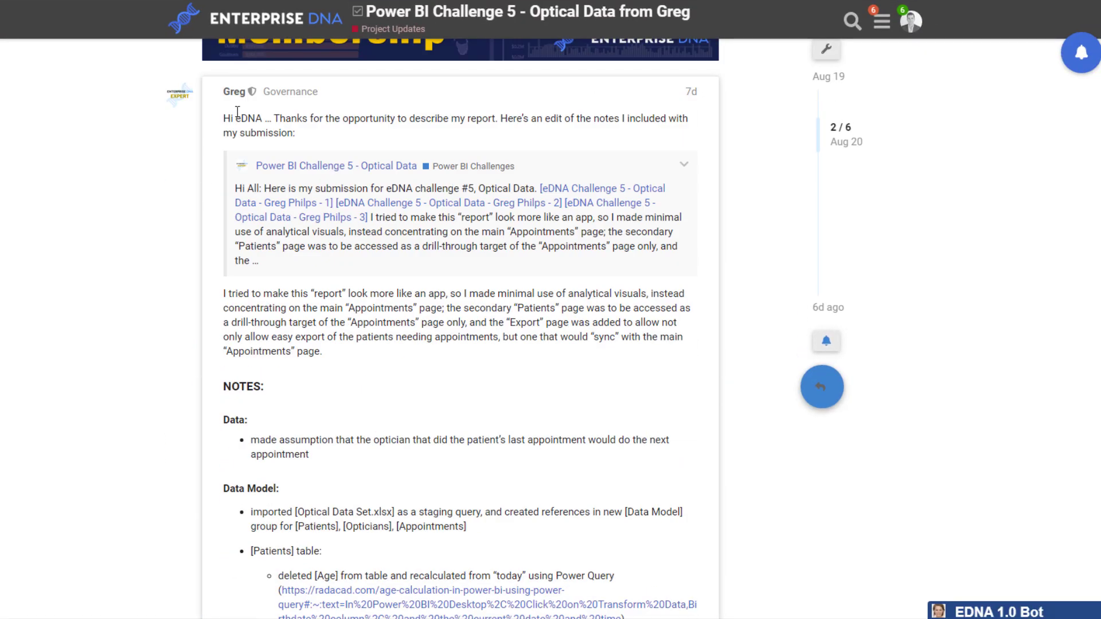
{"action": "scroll", "coordinate": [374, 162], "scroll_direction": "down", "scroll_amount": 15}
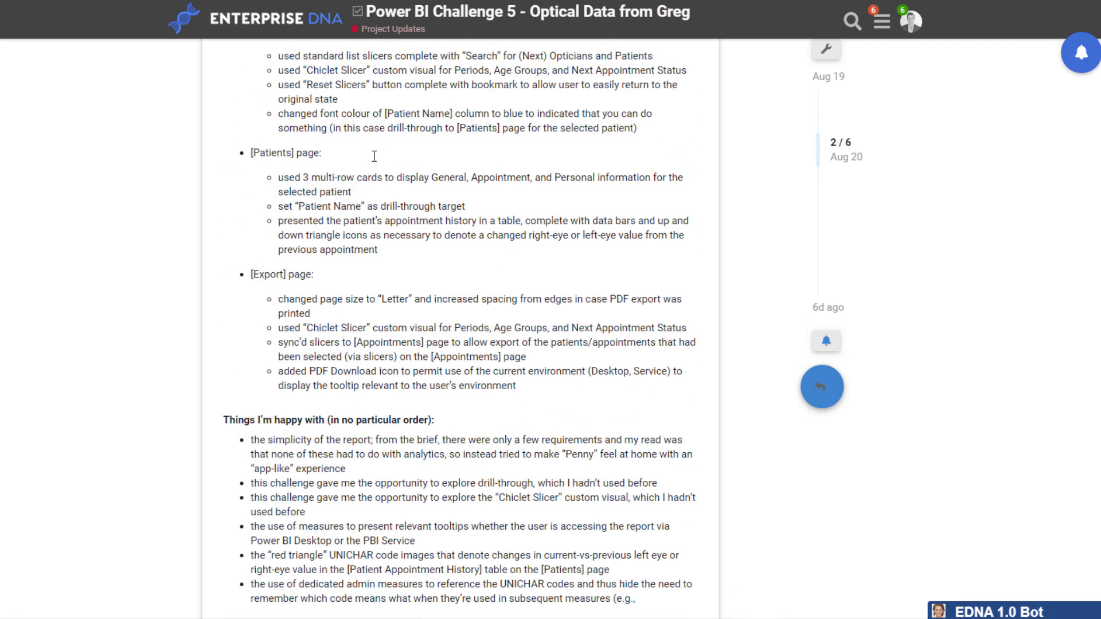
{"action": "scroll", "coordinate": [374, 156], "scroll_direction": "down", "scroll_amount": 3}
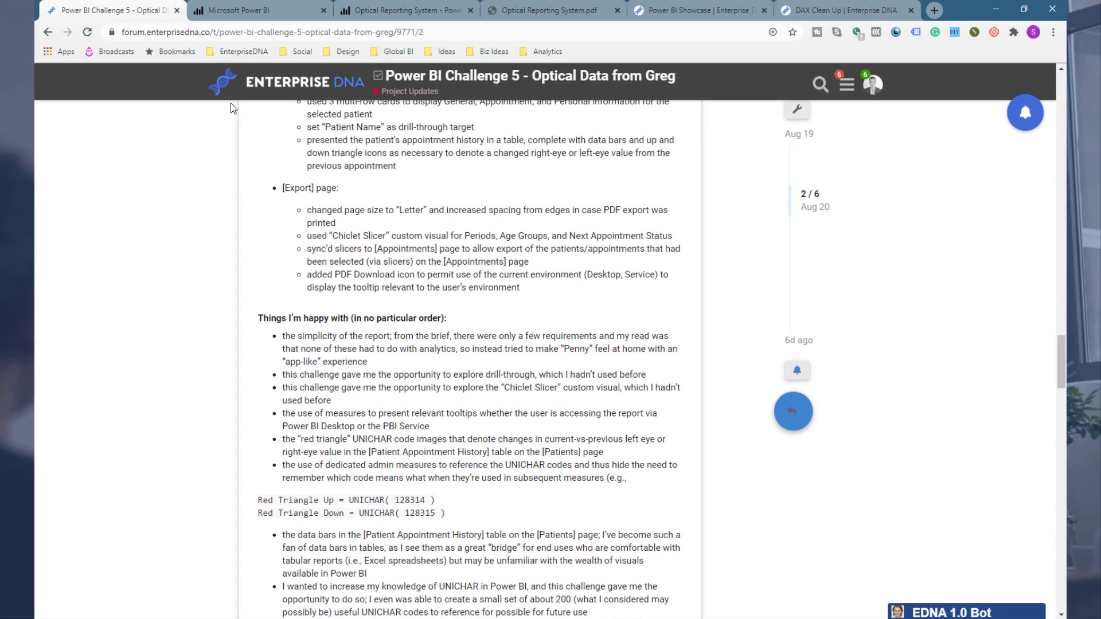
{"action": "left_click", "coordinate": [271, 8]}
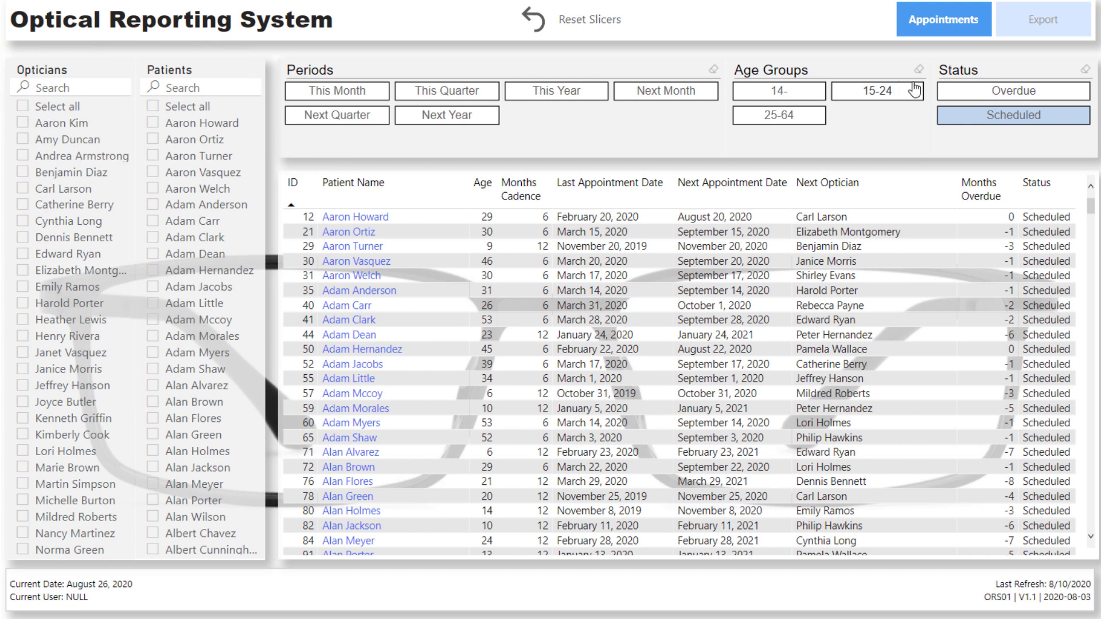
{"action": "left_click", "coordinate": [1015, 95]}
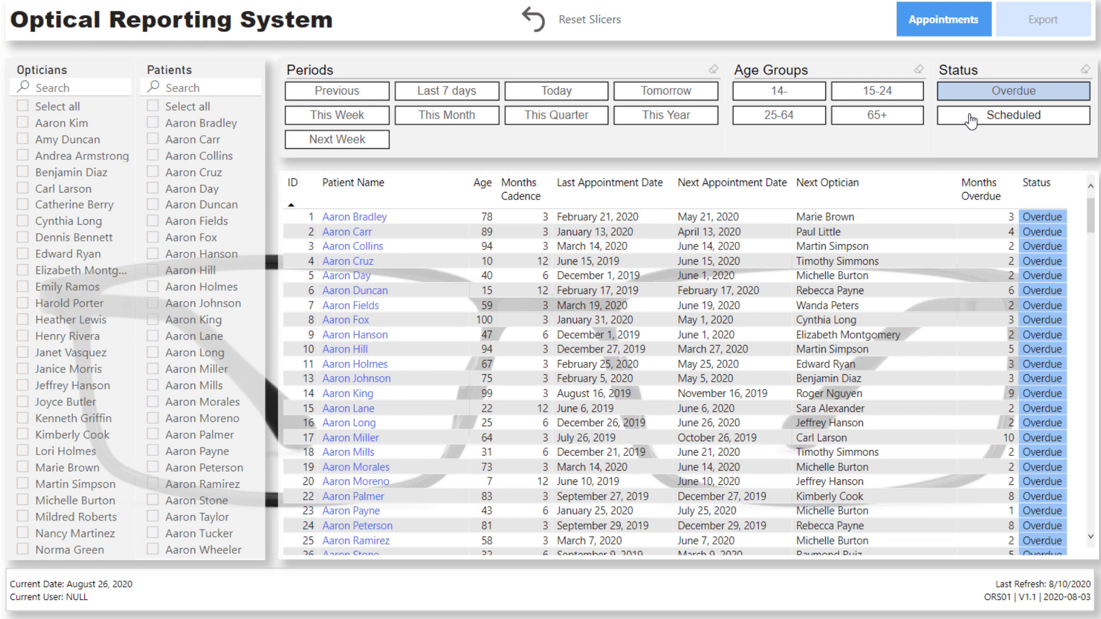
{"action": "left_click", "coordinate": [970, 118]}
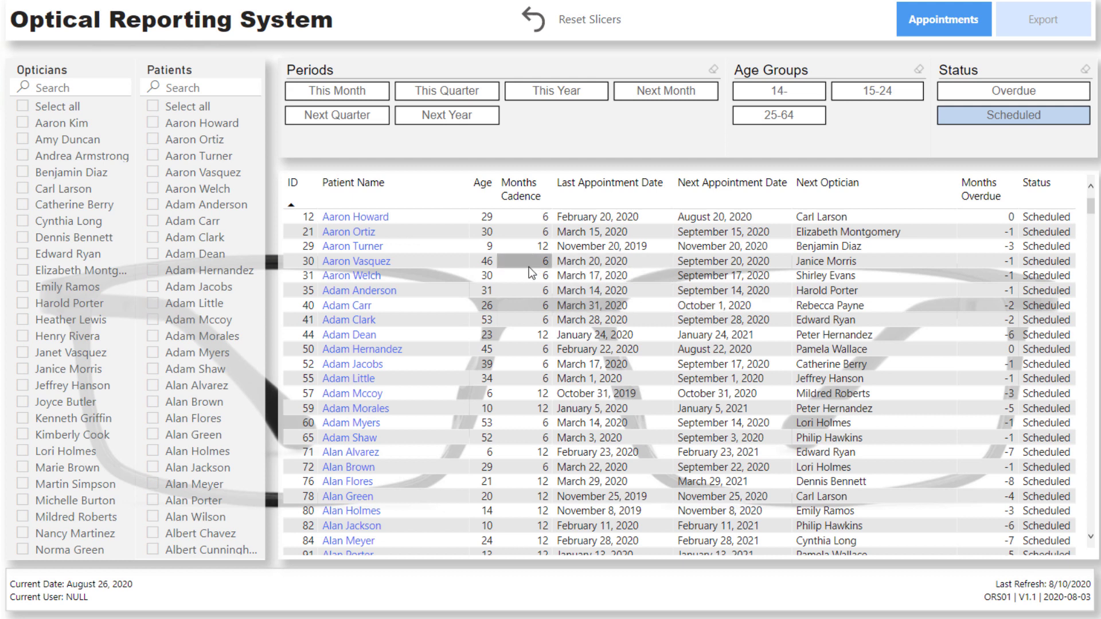
- Drill through a scheduled patient's row to the Patients page with their three-visit history
{"action": "right_click", "coordinate": [412, 289]}
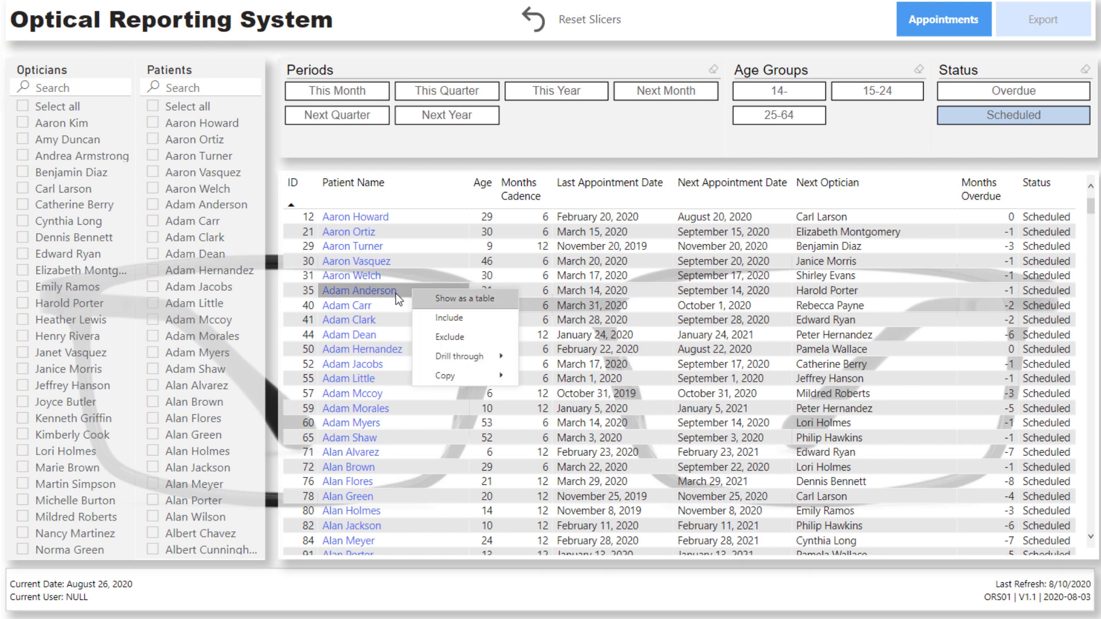
{"action": "mouse_move", "coordinate": [441, 362]}
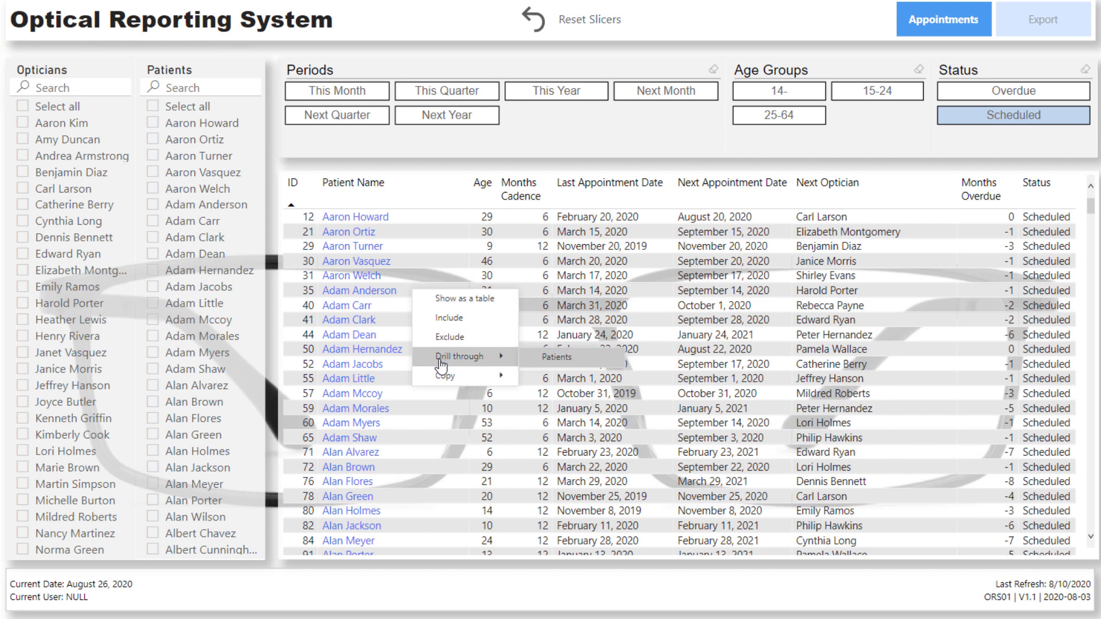
{"action": "left_click", "coordinate": [559, 359]}
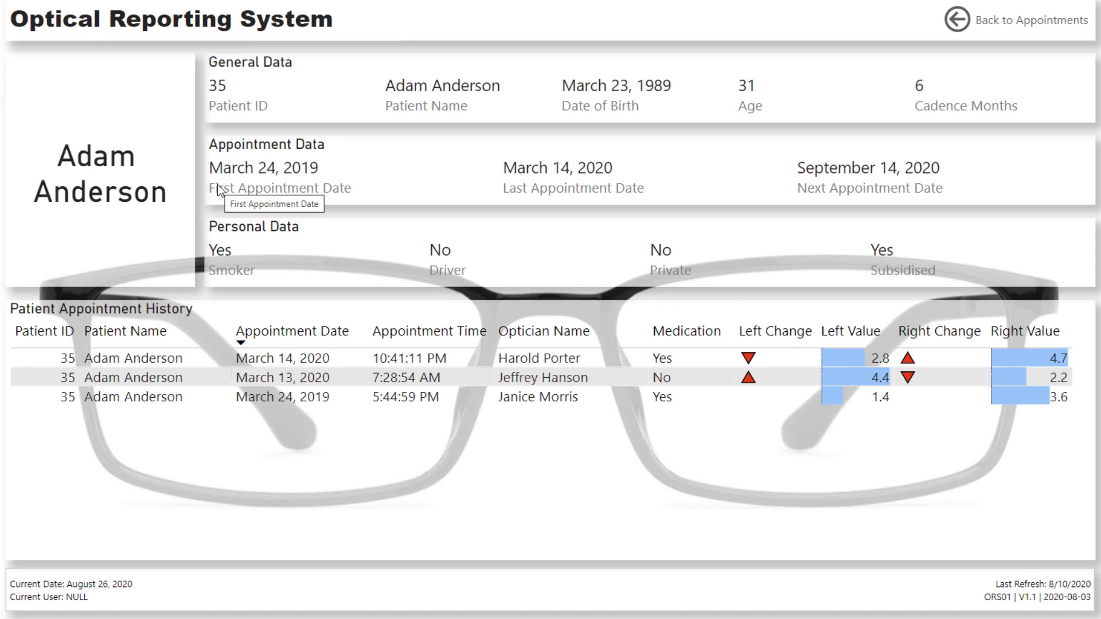
- Drill through a second patient's row to their Patients page, then go back to Appointments
{"action": "left_click", "coordinate": [1027, 25]}
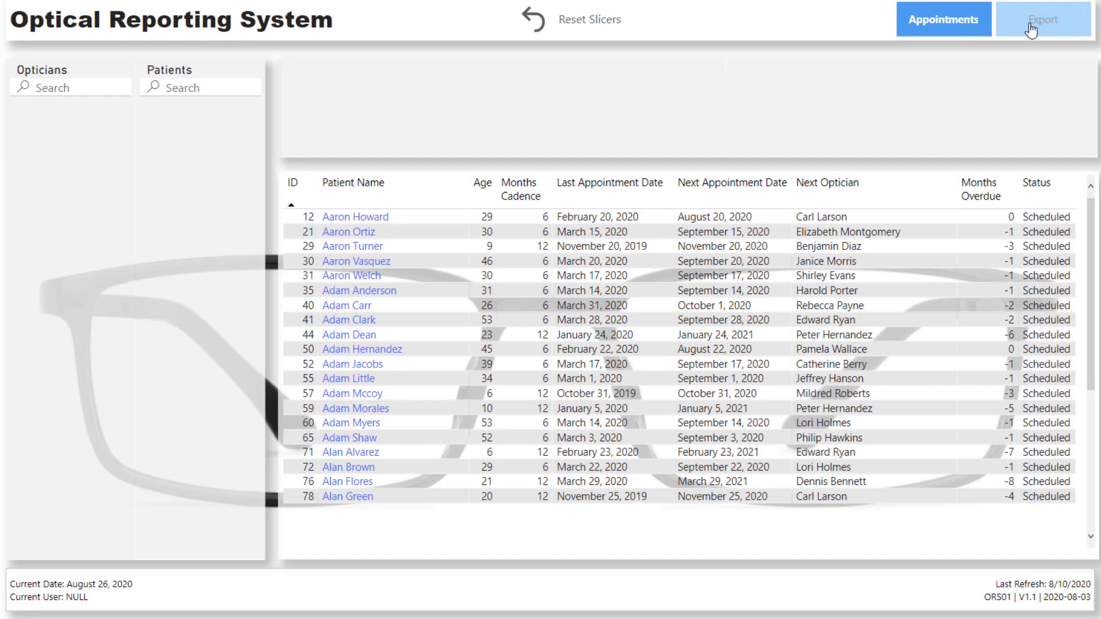
{"action": "right_click", "coordinate": [376, 466]}
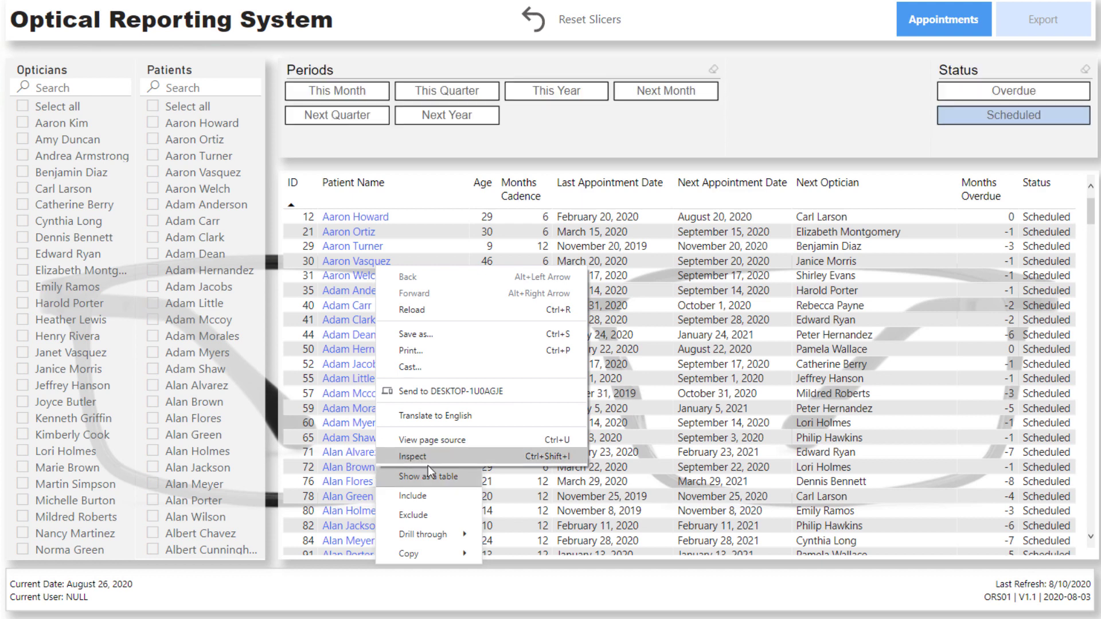
{"action": "key", "text": "Escape"}
{"action": "right_click", "coordinate": [365, 480]}
{"action": "mouse_move", "coordinate": [411, 548]}
{"action": "left_click", "coordinate": [494, 550]}
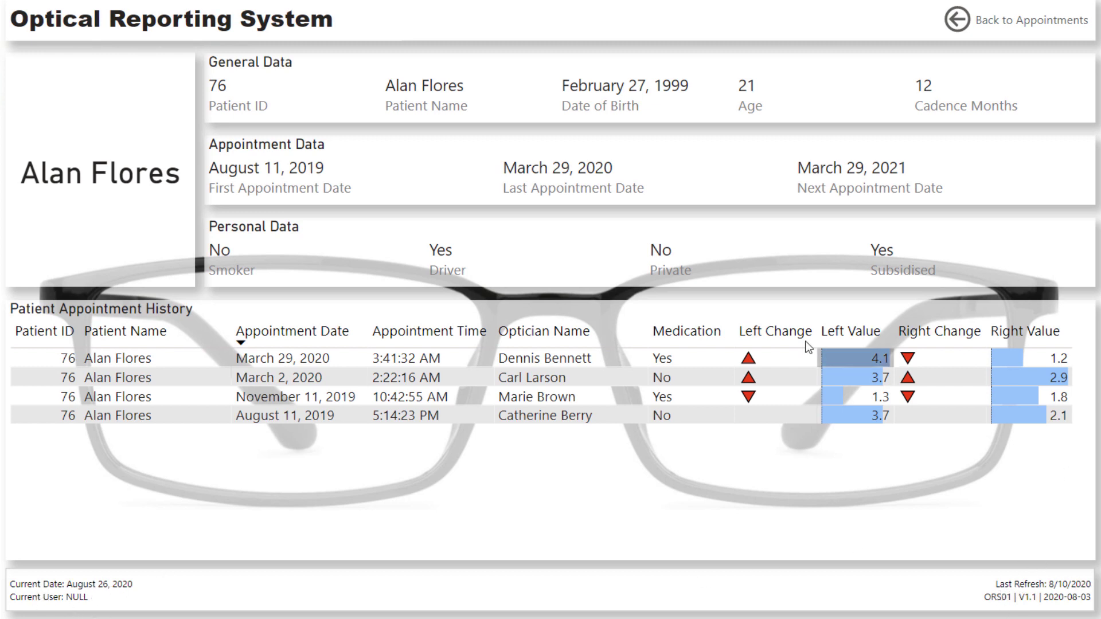
{"action": "left_click", "coordinate": [1021, 22]}
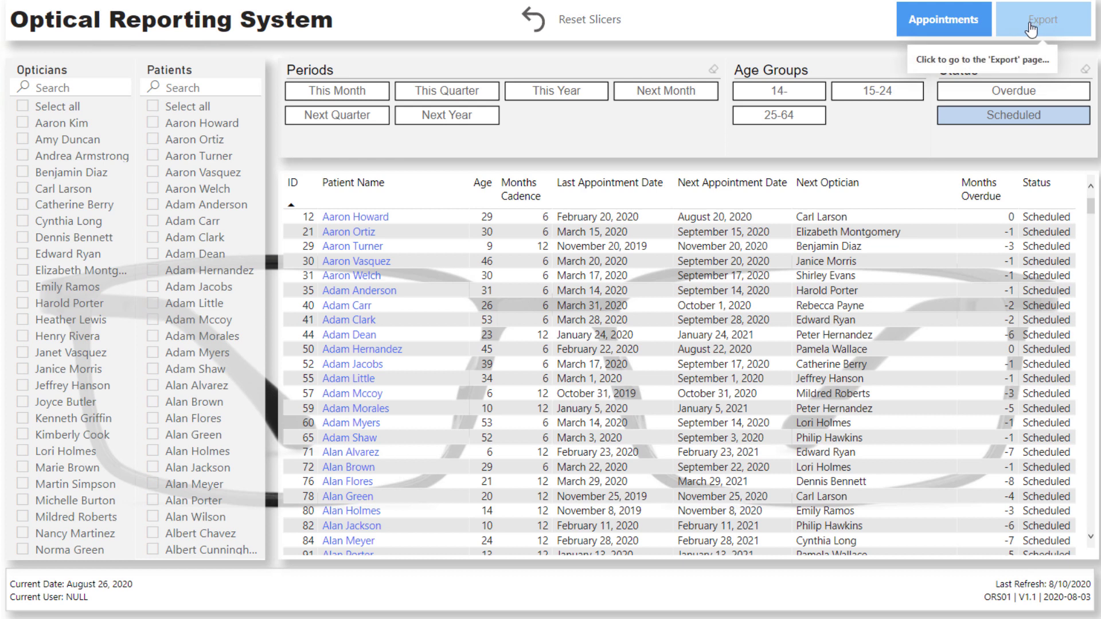
{"action": "left_click", "coordinate": [1065, 27]}
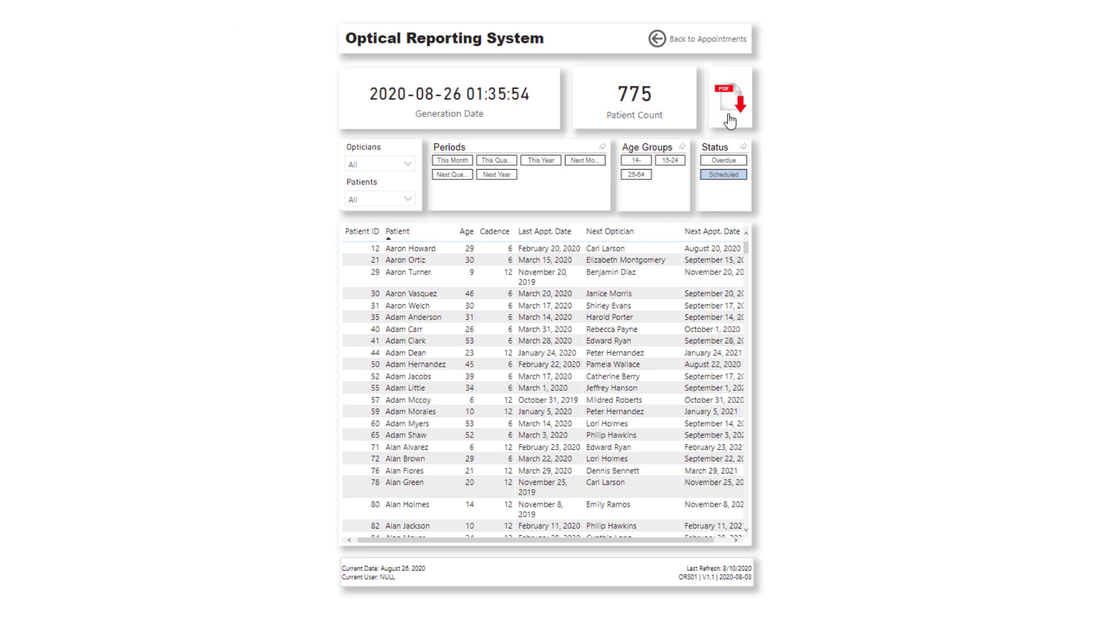
{"action": "mouse_move", "coordinate": [733, 107]}
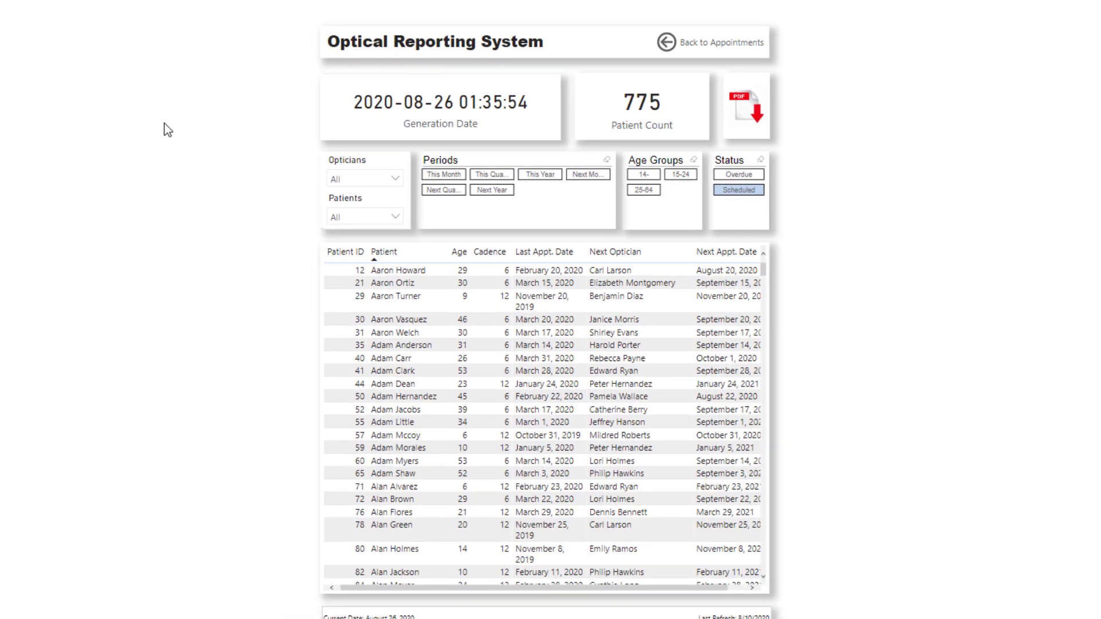
{"action": "left_click", "coordinate": [699, 40]}
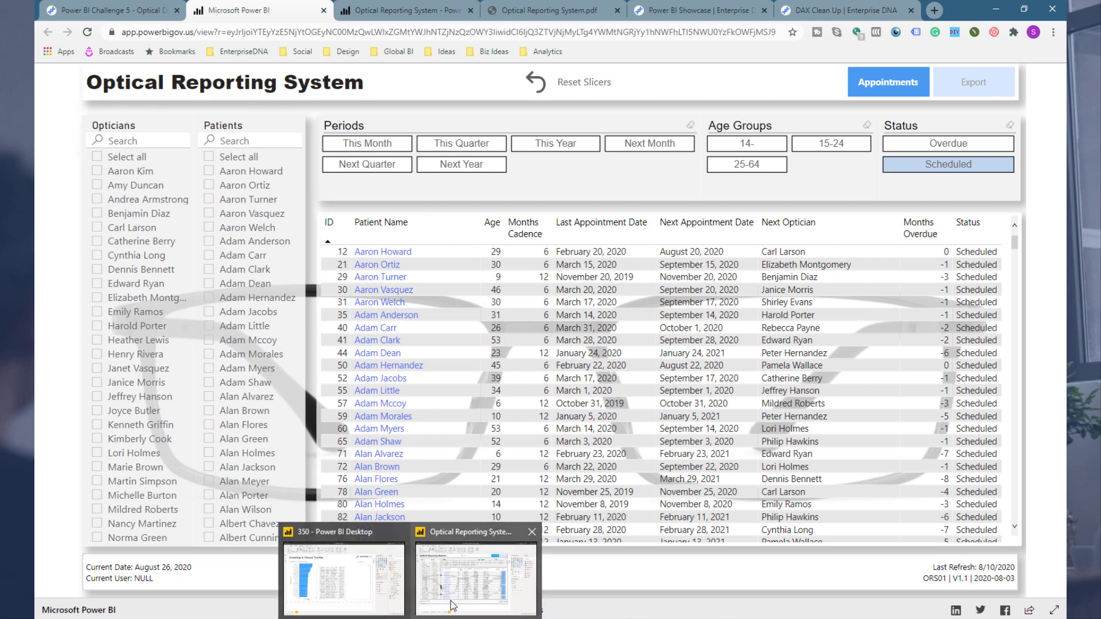
{"action": "left_click", "coordinate": [455, 603]}
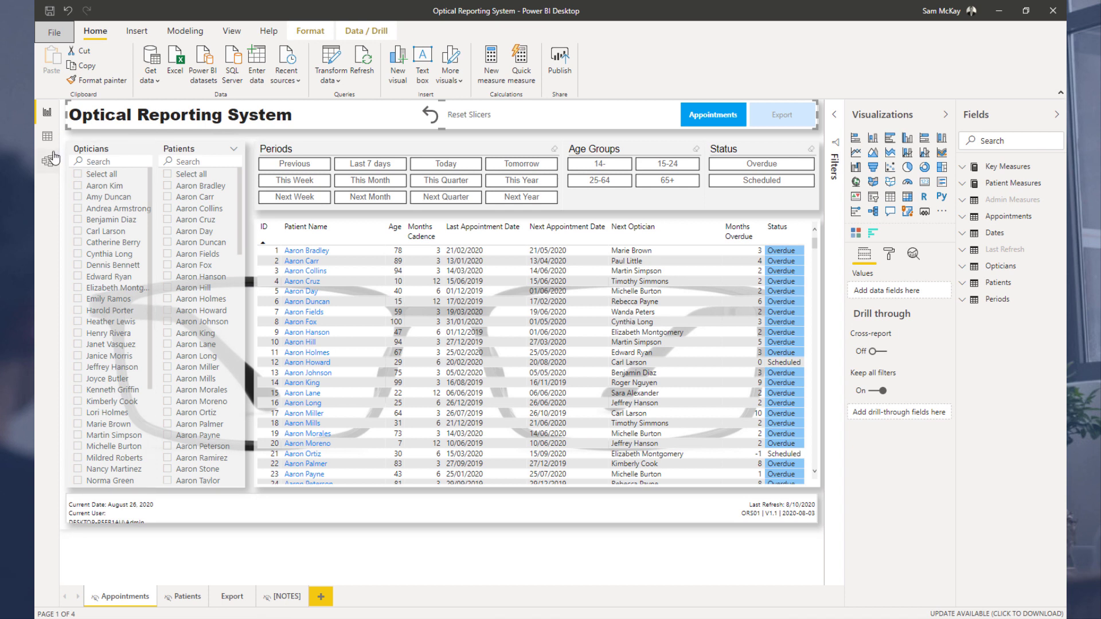
{"action": "left_click", "coordinate": [64, 135]}
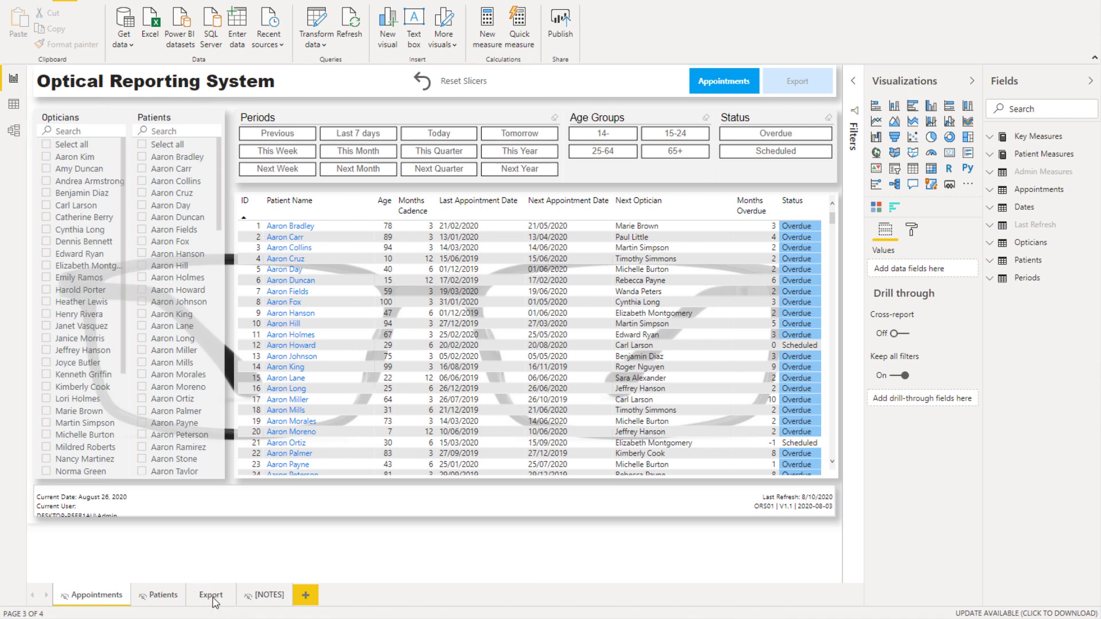
- Show the Export page's Format pane Page size settings: Letter, 816 × 1056 pixels
{"action": "left_click", "coordinate": [212, 597]}
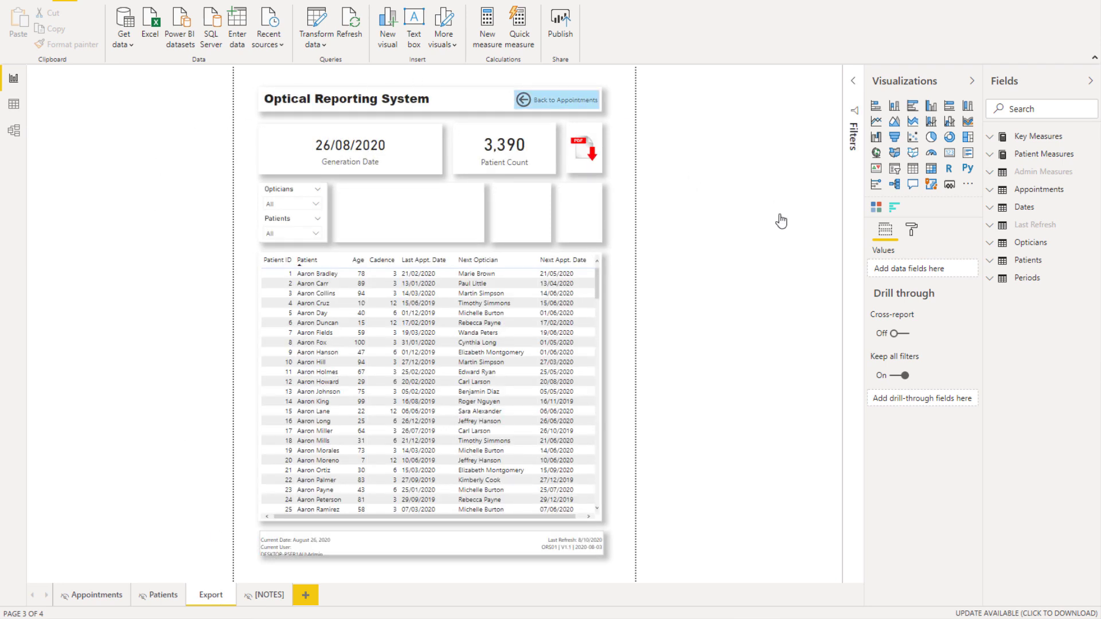
{"action": "left_click", "coordinate": [911, 231]}
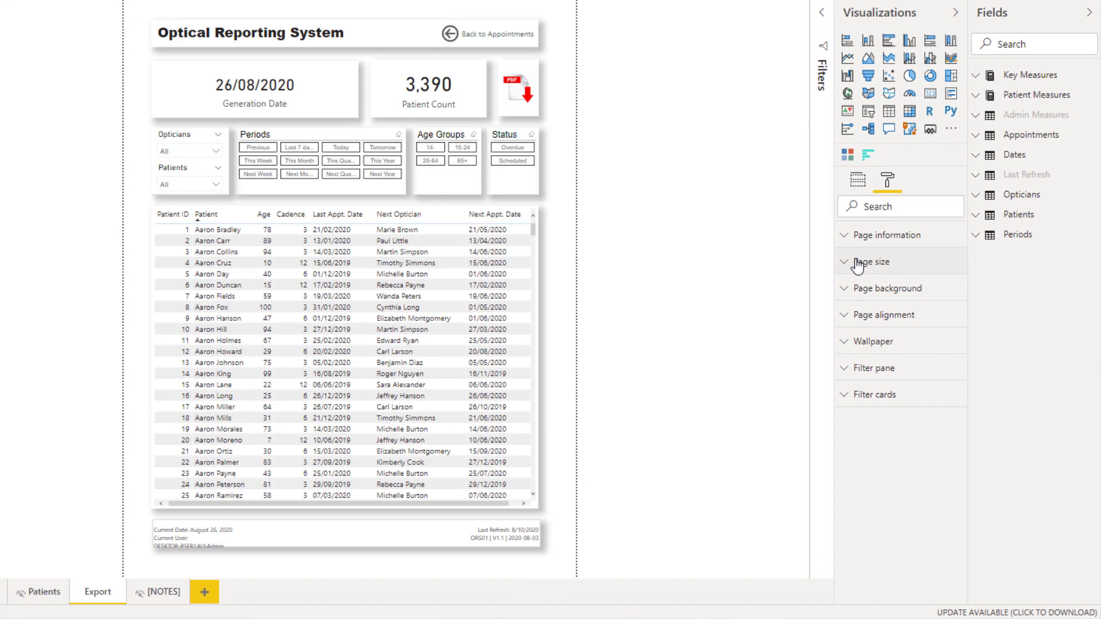
{"action": "left_click", "coordinate": [886, 302]}
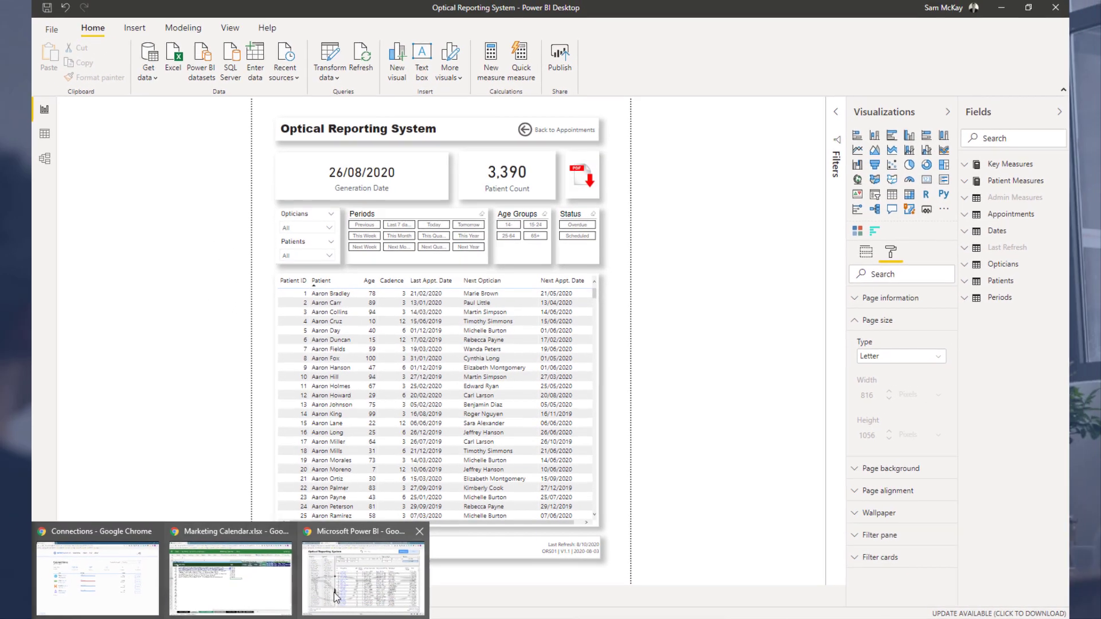
- Switch to the Chrome tab with the published report's Export page, showing 3,390 patients
{"action": "left_click", "coordinate": [364, 579]}
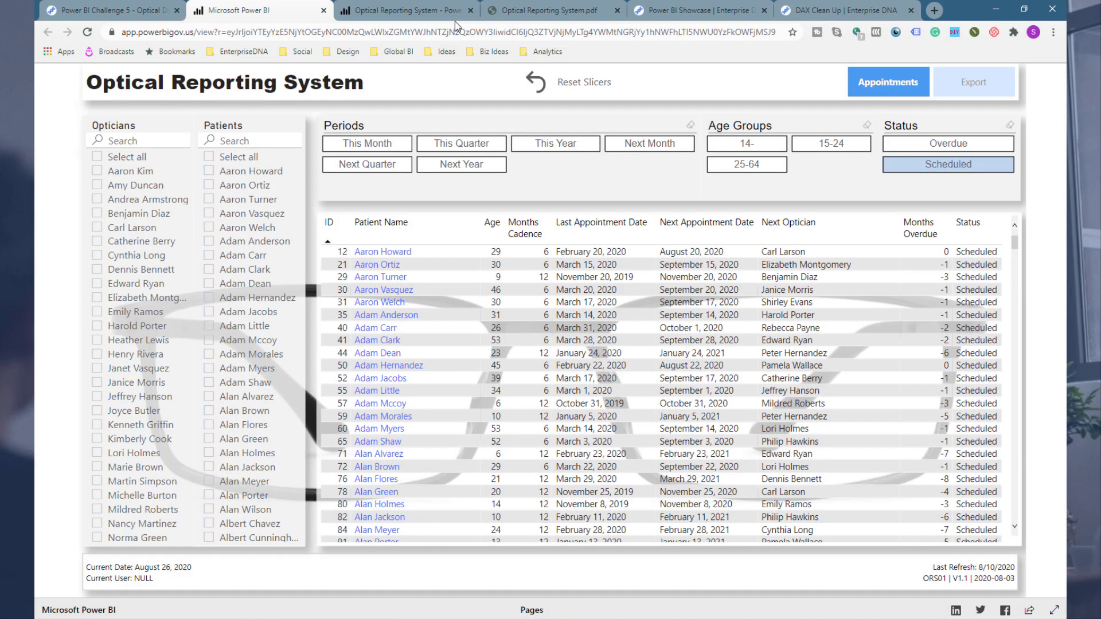
{"action": "left_click", "coordinate": [436, 13]}
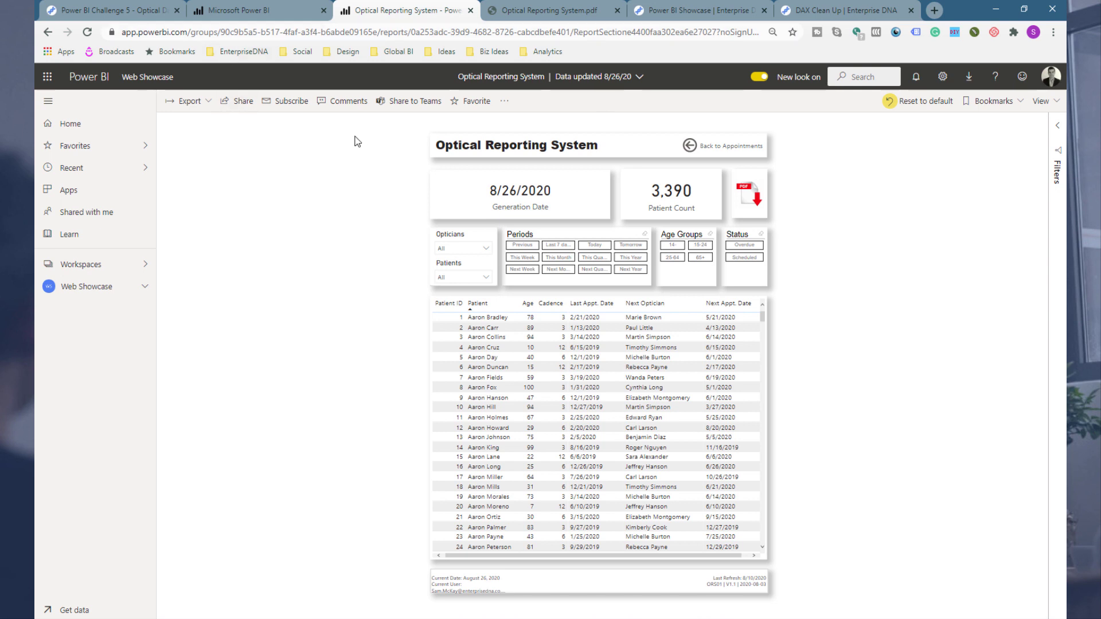
{"action": "left_click", "coordinate": [724, 152]}
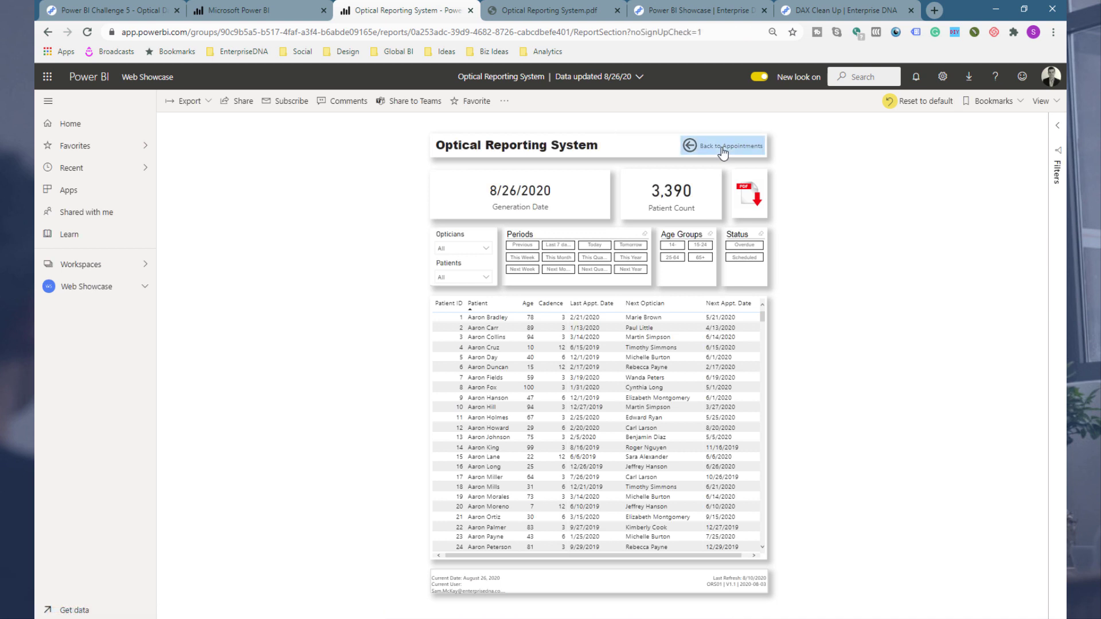
- Go back to Appointments and drill through a patient row to its Patients details page
{"action": "left_click", "coordinate": [723, 153]}
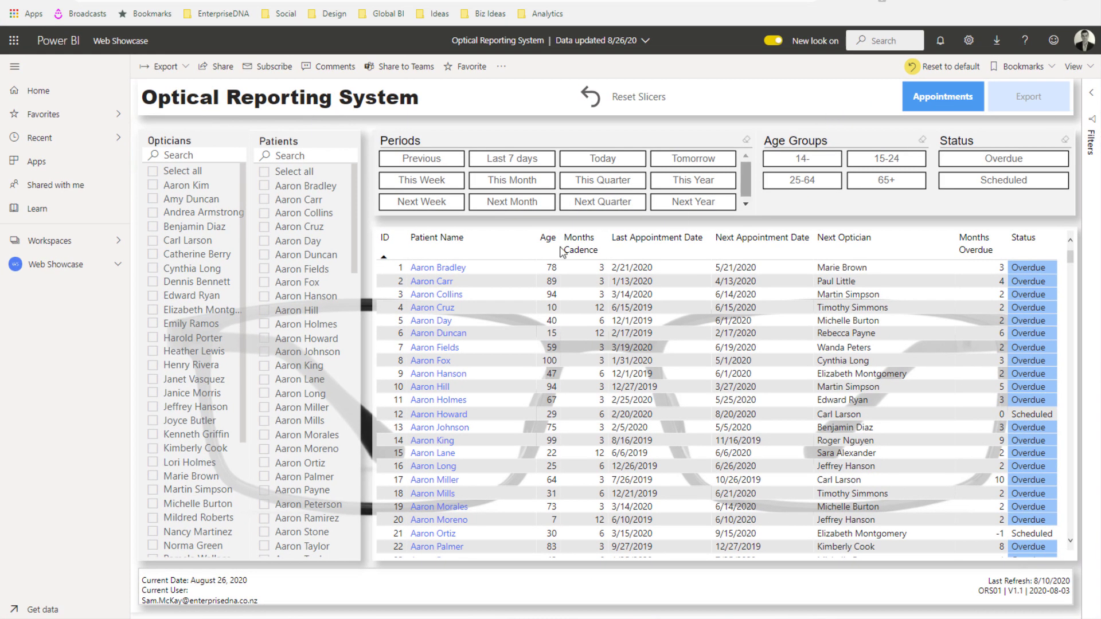
{"action": "right_click", "coordinate": [468, 367]}
{"action": "mouse_move", "coordinate": [516, 422]}
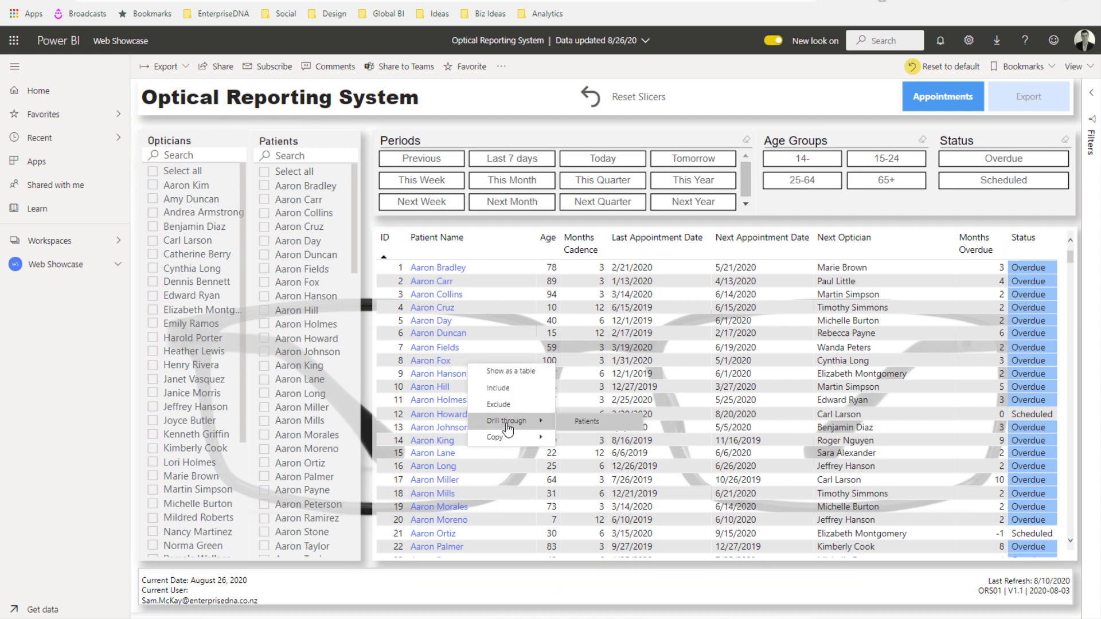
{"action": "left_click", "coordinate": [580, 426]}
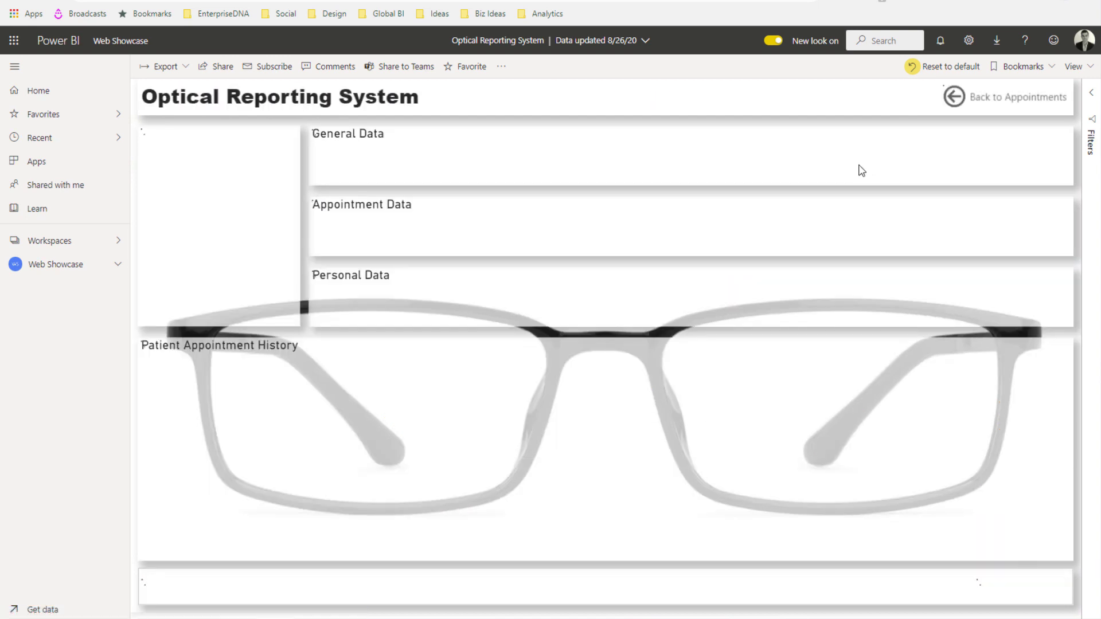
- Return from the patient page to Appointments, then open the Export page listing 3,390 patients
{"action": "left_click", "coordinate": [1014, 95]}
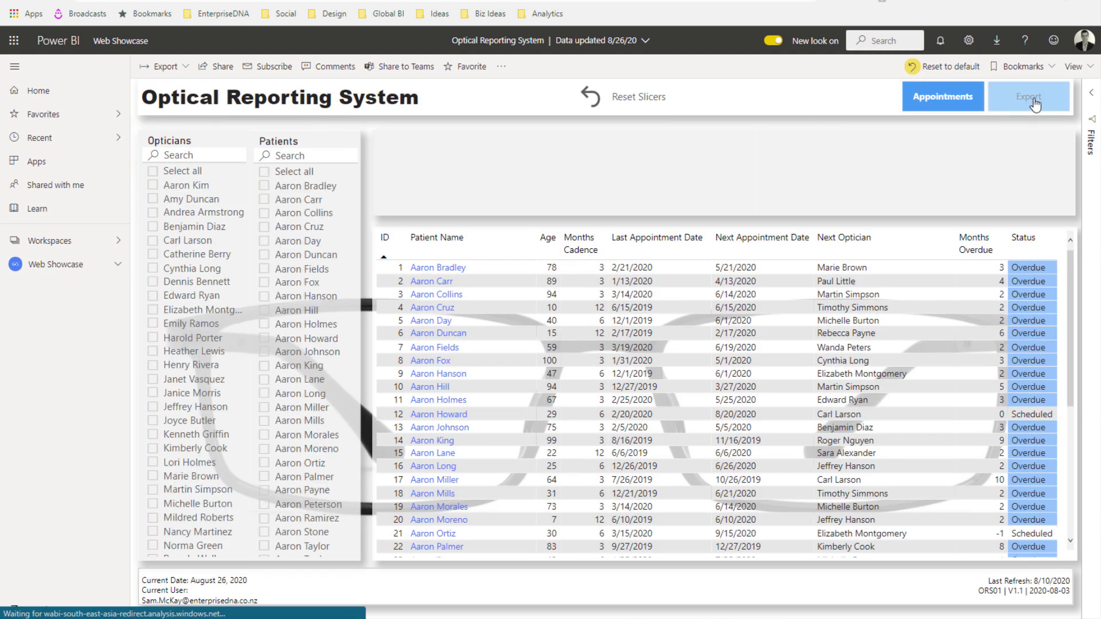
{"action": "left_click", "coordinate": [1033, 100]}
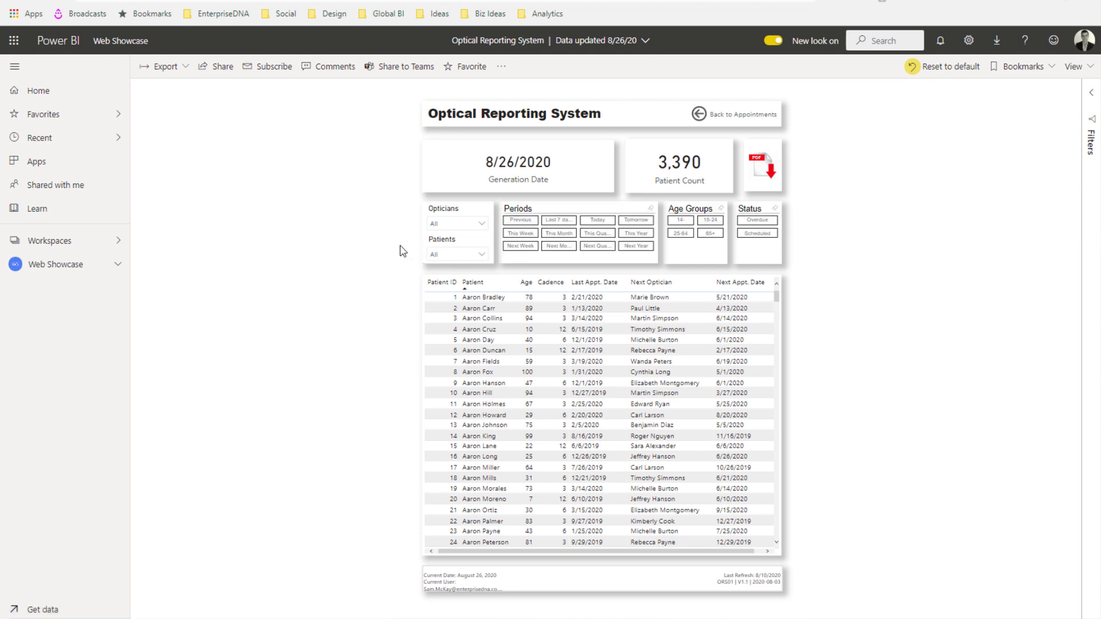
{"action": "mouse_move", "coordinate": [769, 170]}
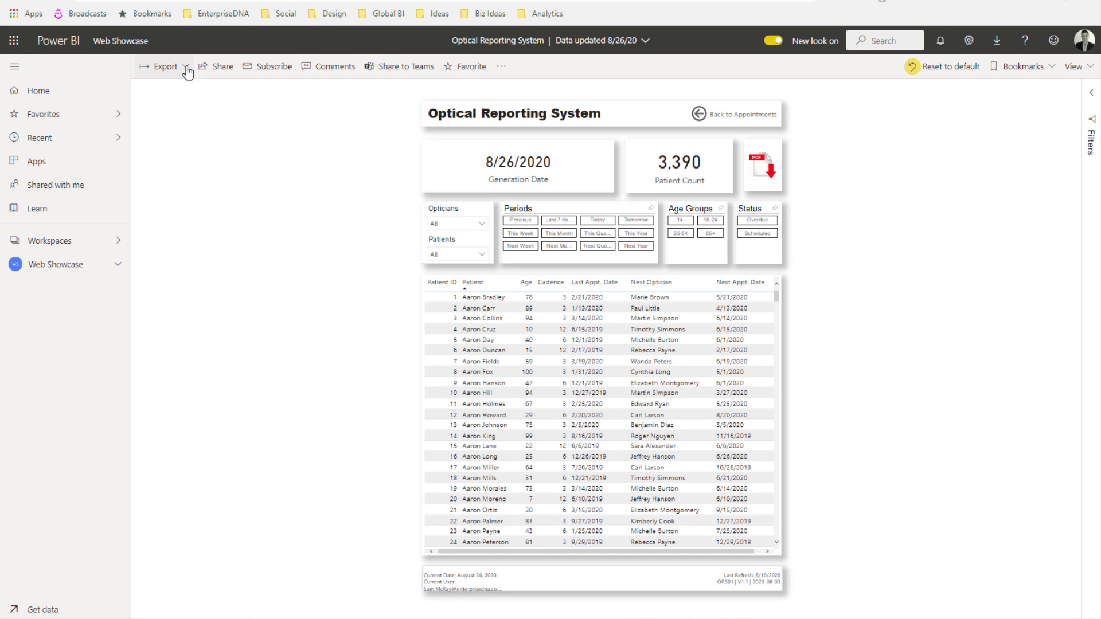
{"action": "left_click", "coordinate": [186, 67]}
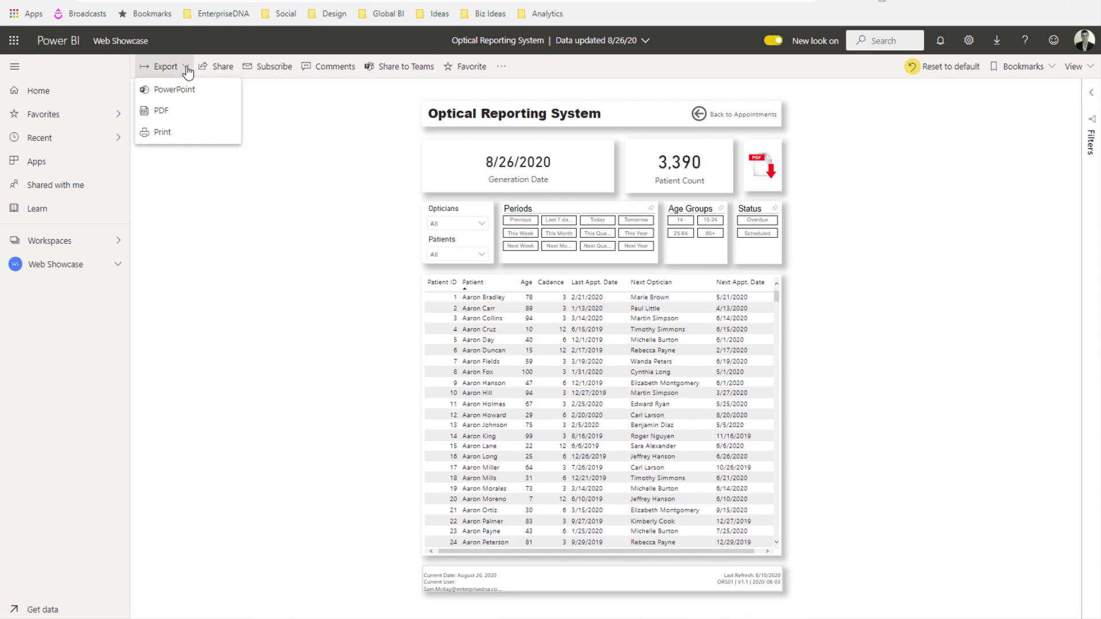
{"action": "left_click", "coordinate": [182, 117]}
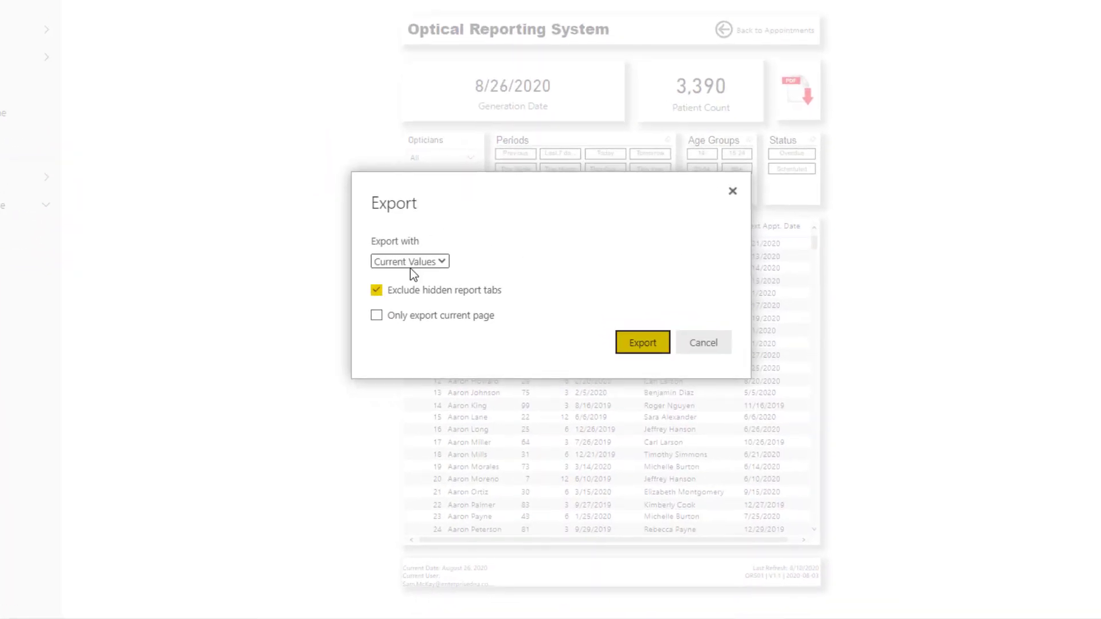
{"action": "left_click", "coordinate": [441, 267]}
{"action": "left_click", "coordinate": [442, 278]}
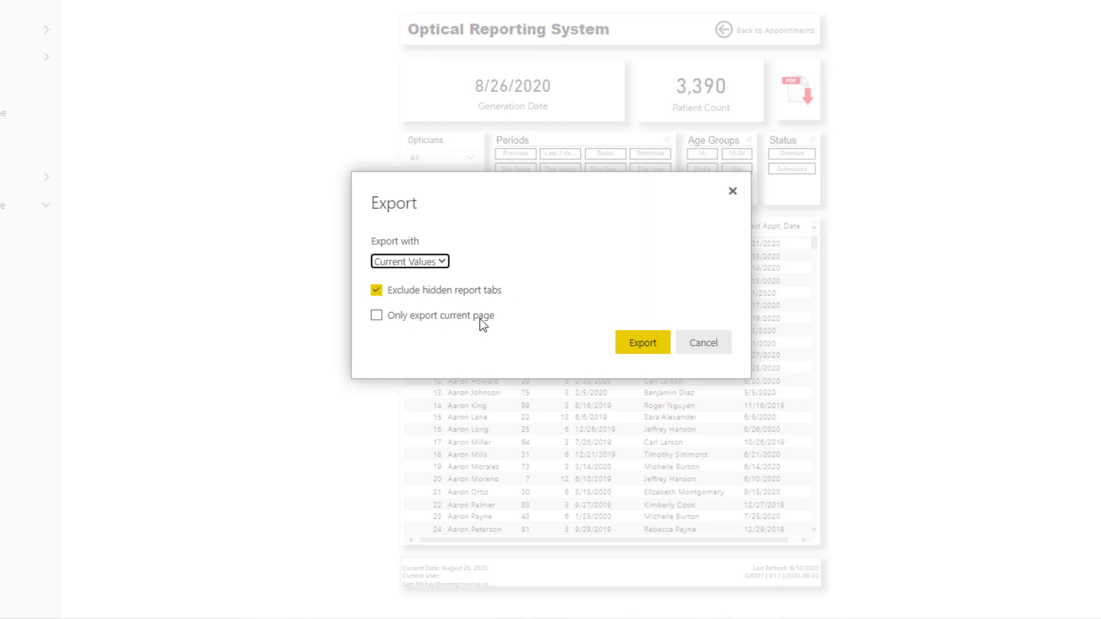
{"action": "left_click", "coordinate": [377, 316]}
{"action": "left_click", "coordinate": [376, 291]}
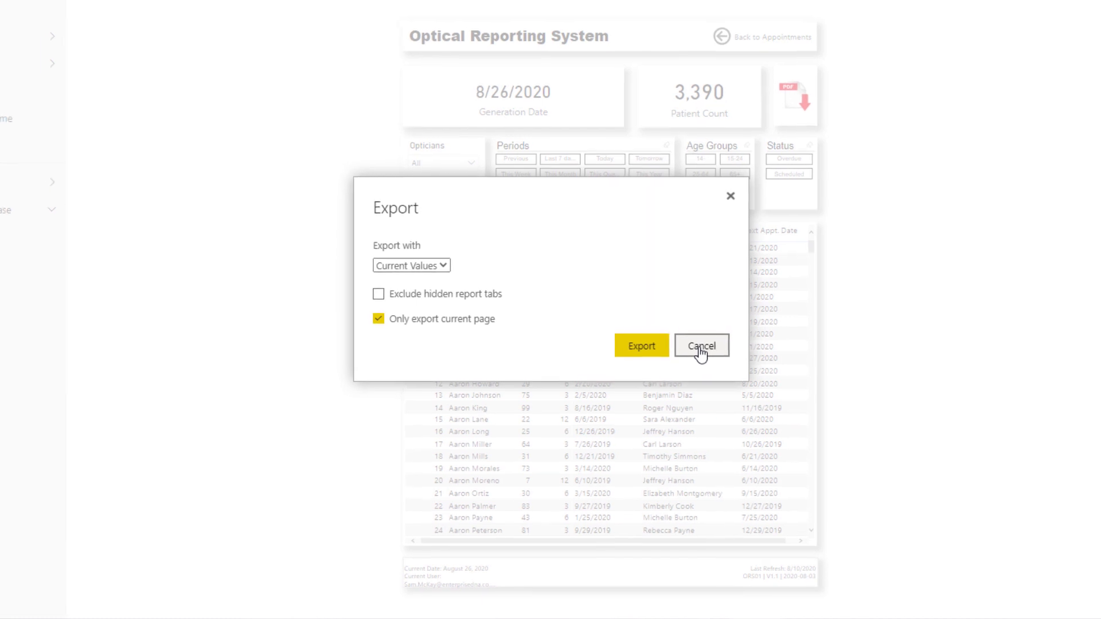
{"action": "left_click", "coordinate": [702, 343]}
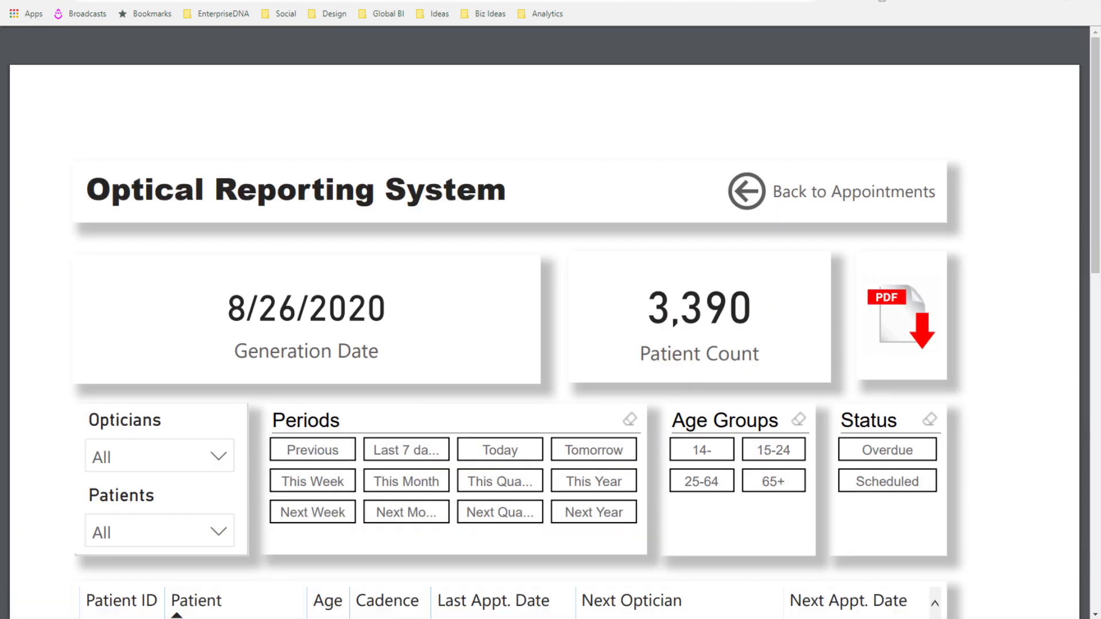
- Inspect the one-page Optical Reporting System.pdf from summary cards to footer, then return to Power BI
{"action": "scroll", "coordinate": [452, 162], "scroll_direction": "down", "scroll_amount": 15}
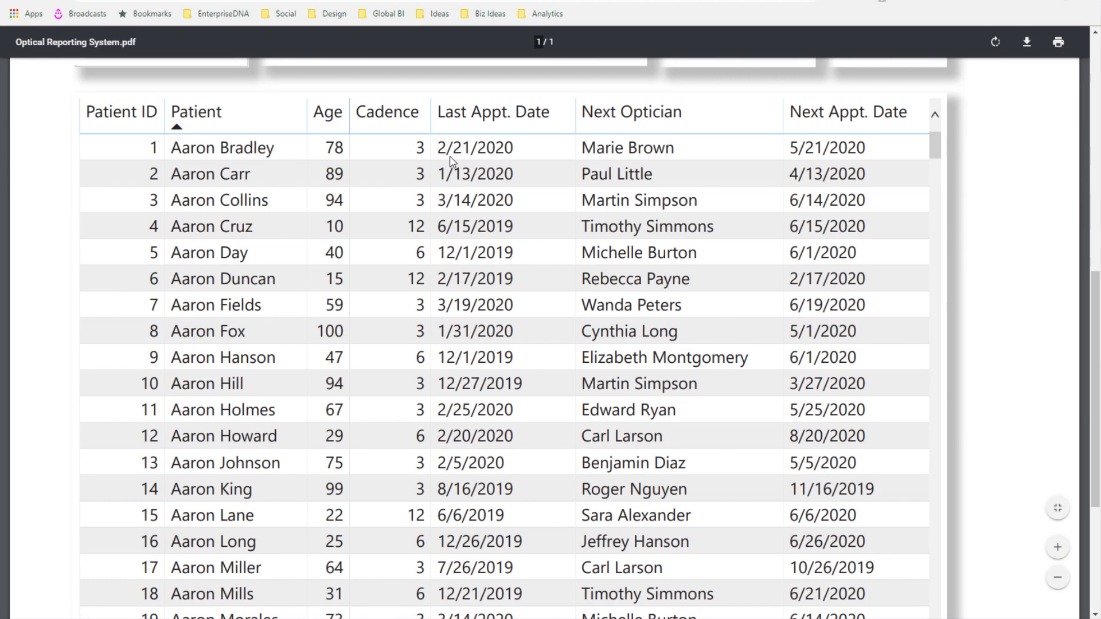
{"action": "scroll", "coordinate": [451, 161], "scroll_direction": "up", "scroll_amount": 15}
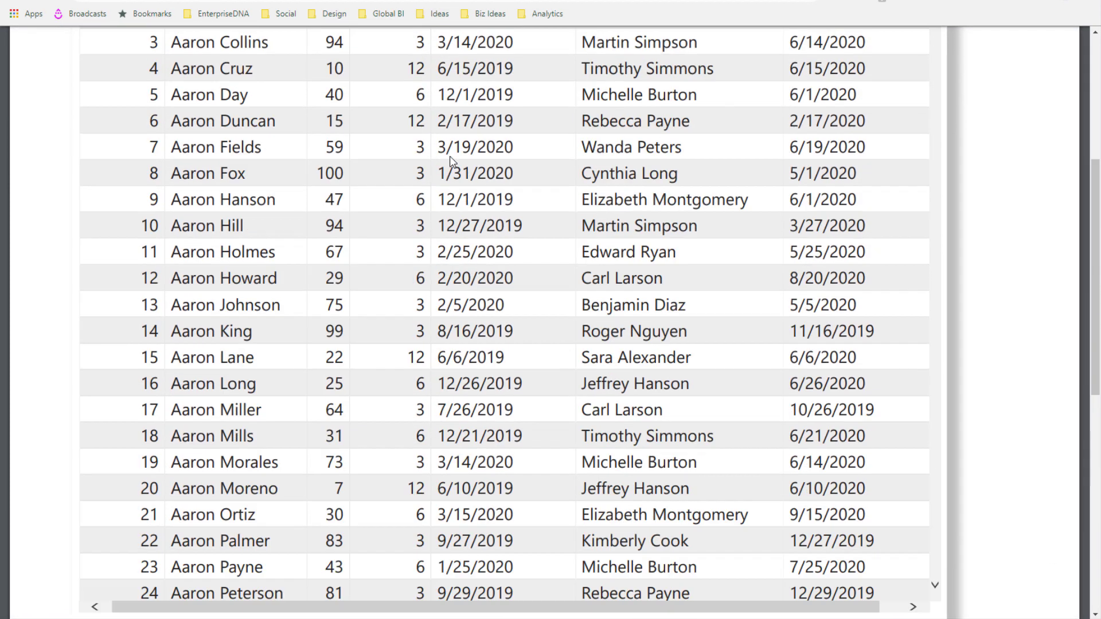
{"action": "scroll", "coordinate": [390, 230], "scroll_direction": "down", "scroll_amount": 12}
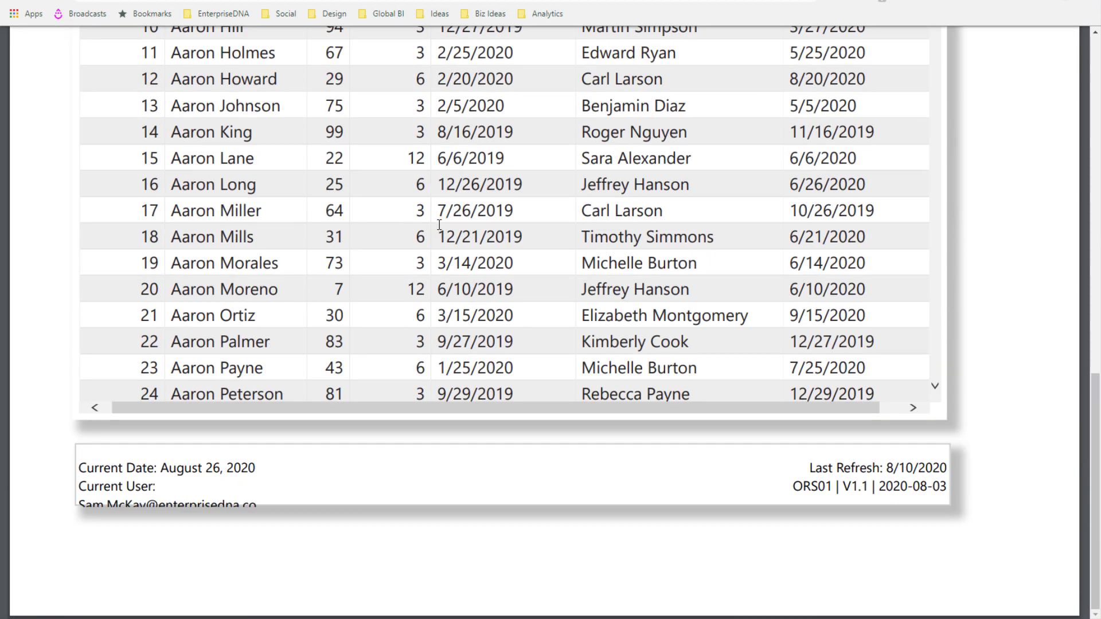
{"action": "scroll", "coordinate": [440, 225], "scroll_direction": "up", "scroll_amount": 12}
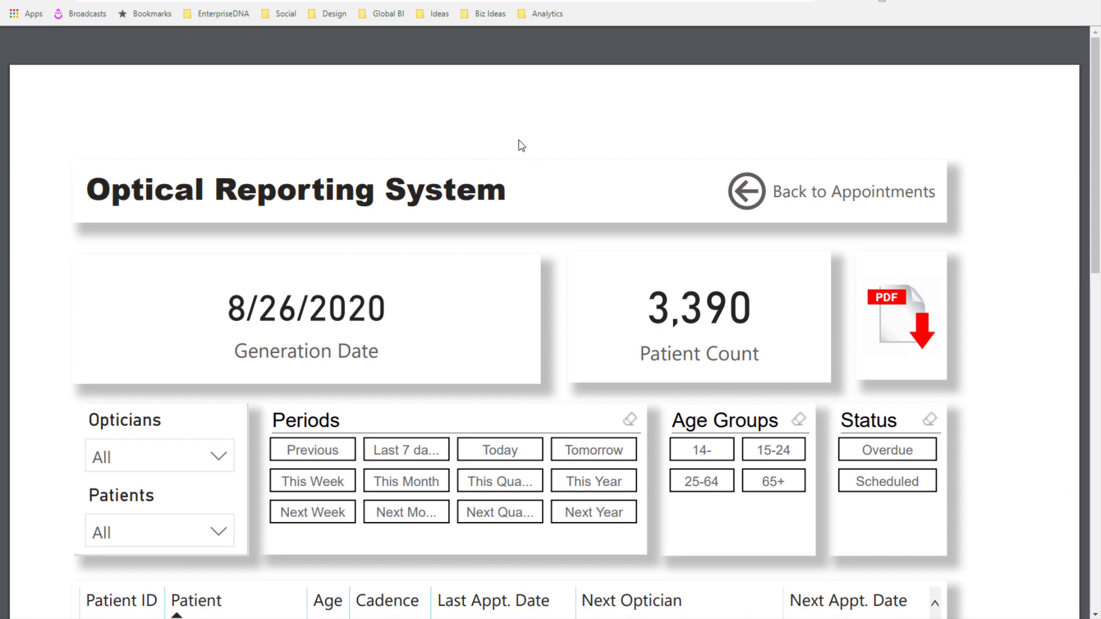
{"action": "scroll", "coordinate": [637, 270], "scroll_direction": "down", "scroll_amount": 9}
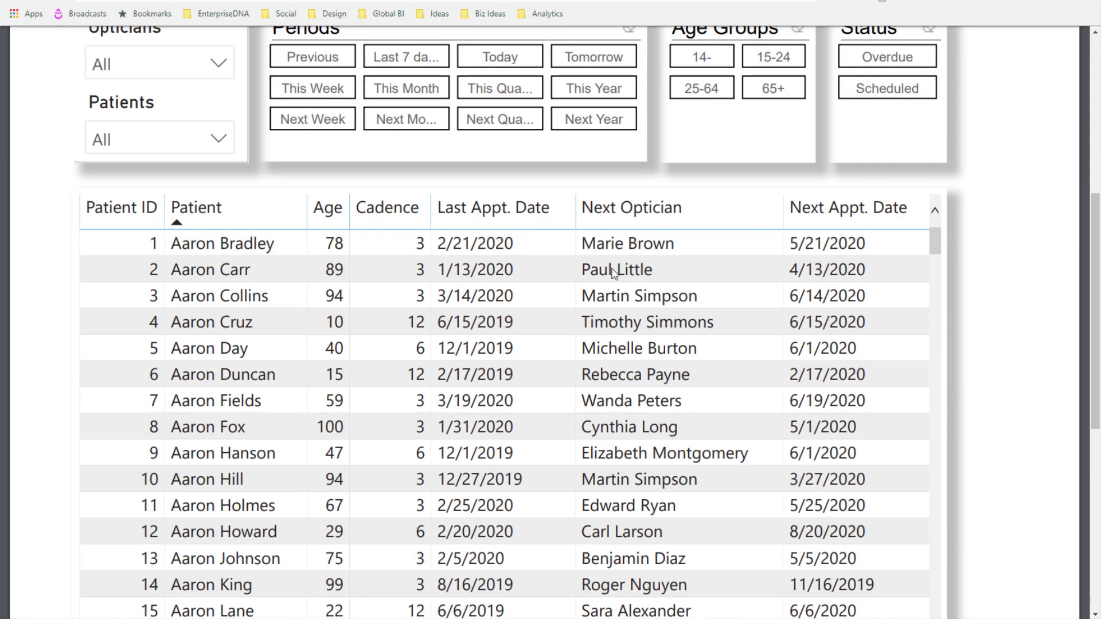
{"action": "scroll", "coordinate": [613, 269], "scroll_direction": "down", "scroll_amount": 5}
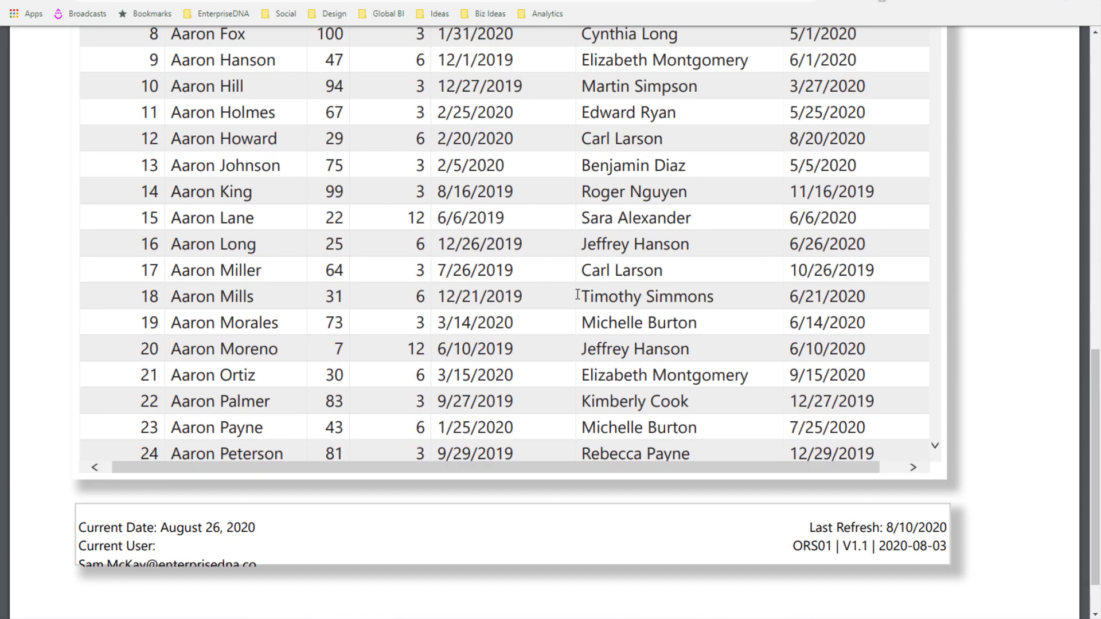
{"action": "scroll", "coordinate": [577, 294], "scroll_direction": "up", "scroll_amount": 10}
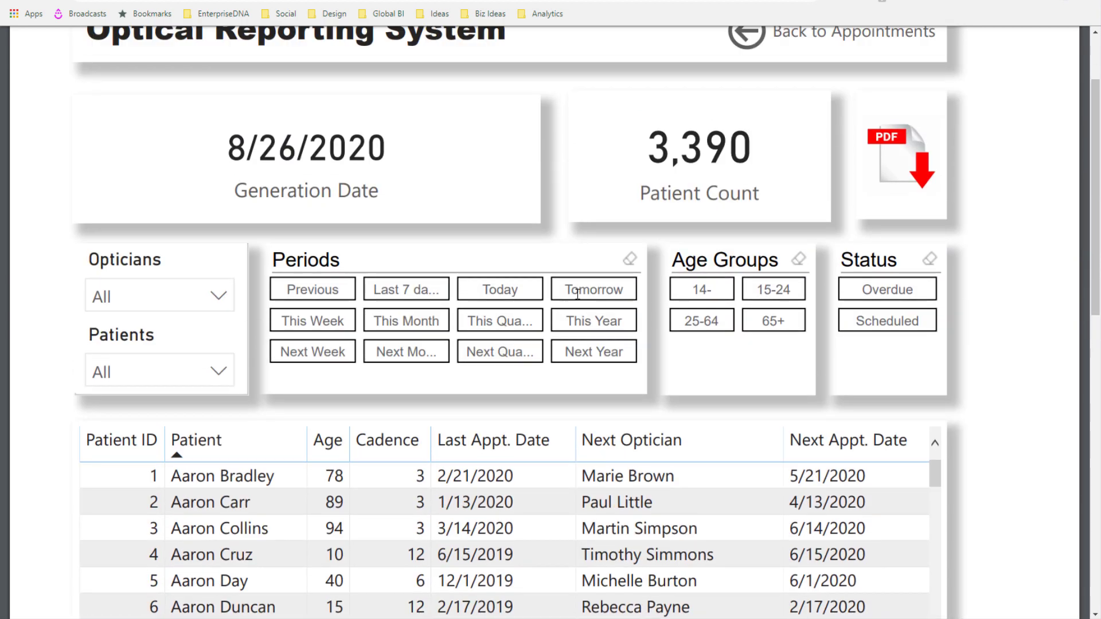
{"action": "scroll", "coordinate": [631, 350], "scroll_direction": "down", "scroll_amount": 3}
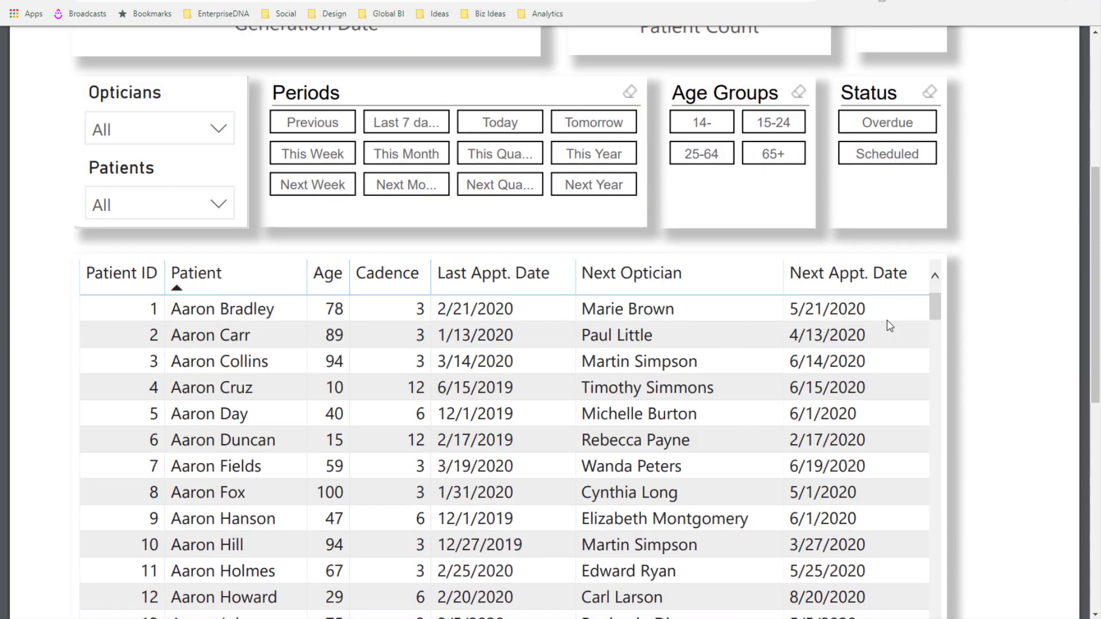
{"action": "scroll", "coordinate": [493, 319], "scroll_direction": "down", "scroll_amount": 5}
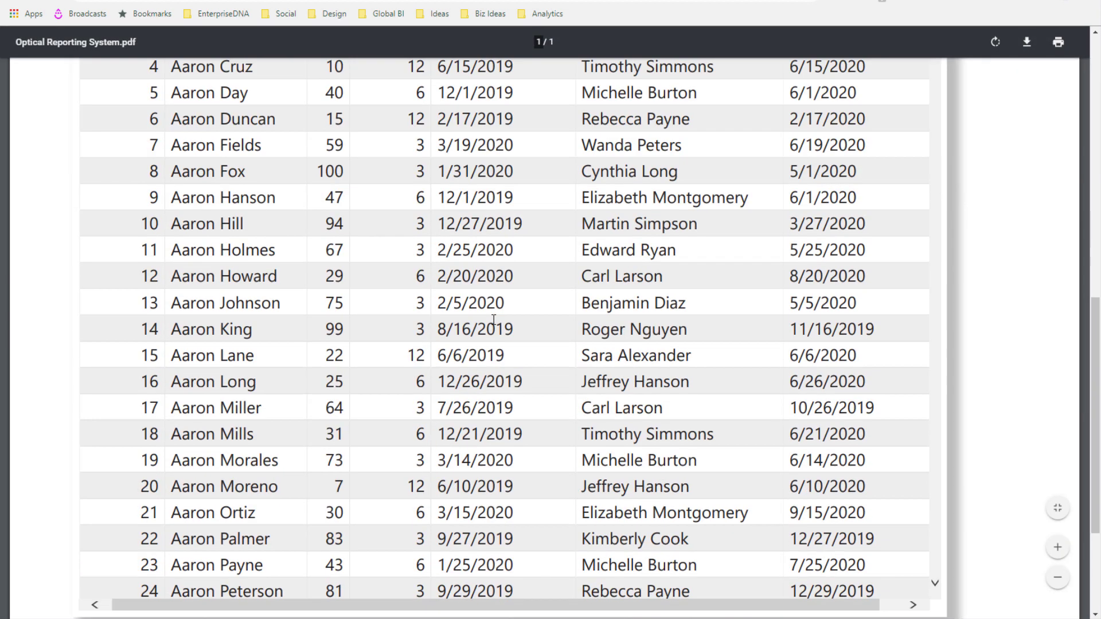
{"action": "left_click", "coordinate": [327, 1]}
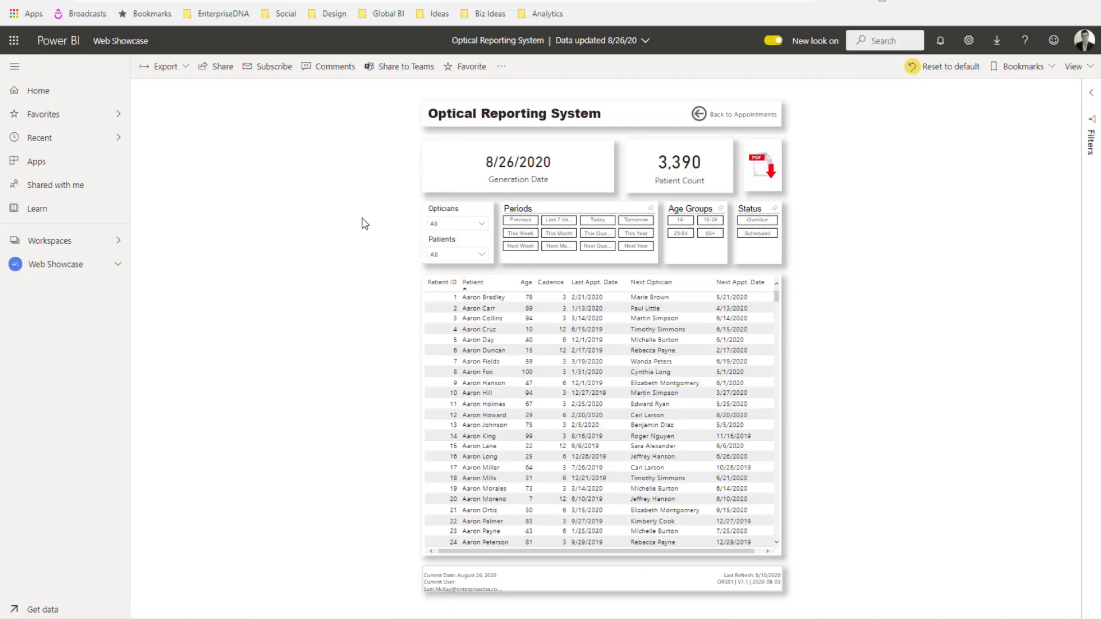
- Glance at the Office 365 app list and the Export patient table, then go back to Appointments
{"action": "left_click", "coordinate": [17, 43]}
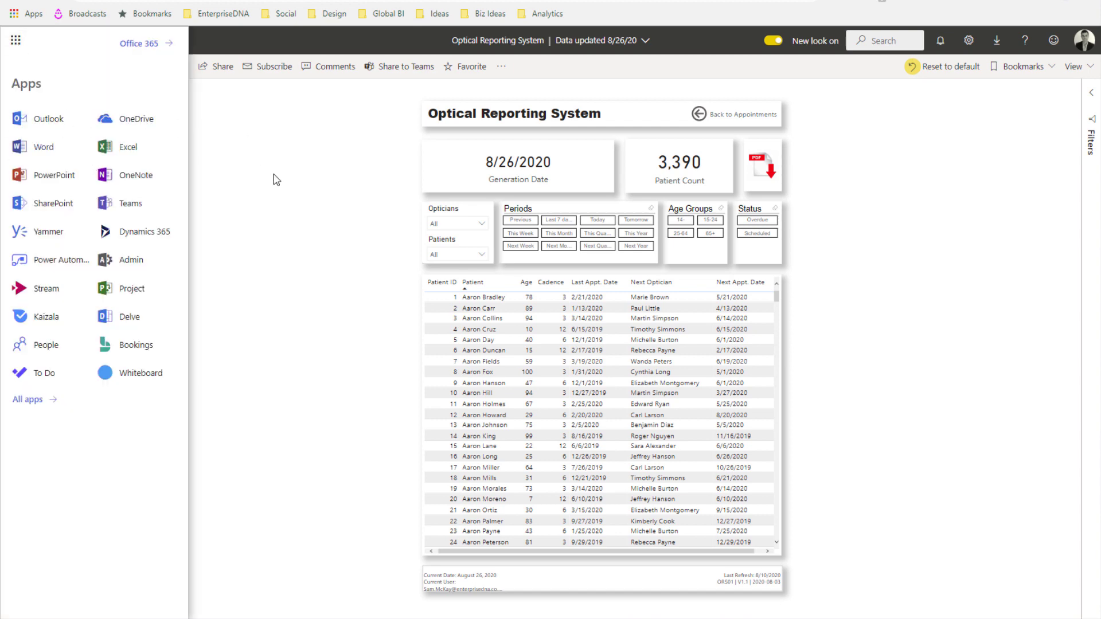
{"action": "left_click", "coordinate": [275, 178]}
{"action": "scroll", "coordinate": [716, 380], "scroll_direction": "down", "scroll_amount": 15}
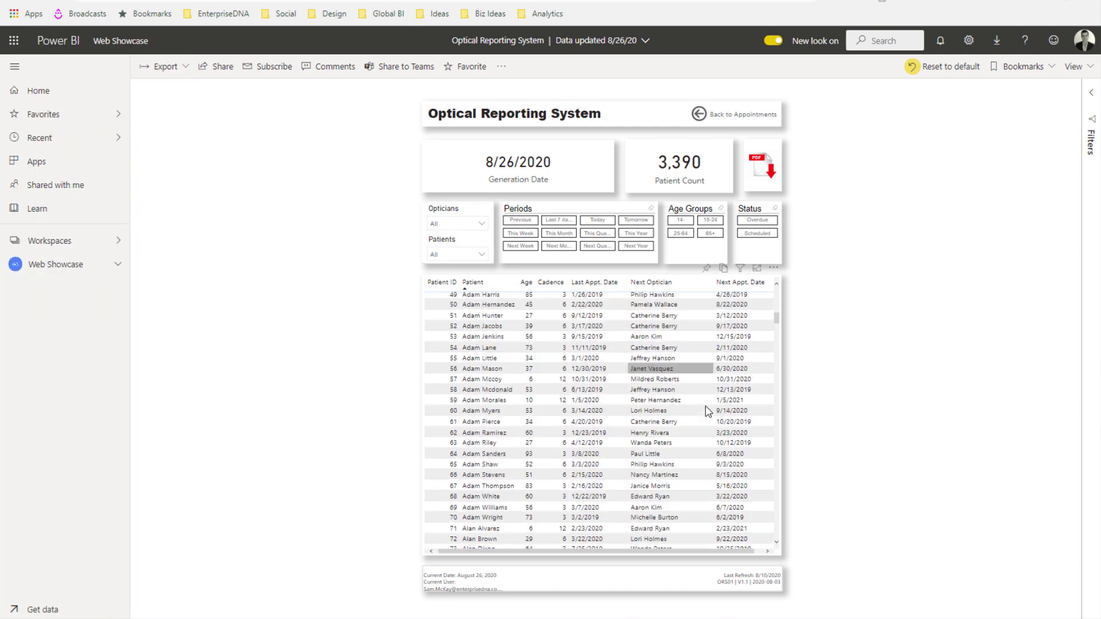
{"action": "scroll", "coordinate": [710, 403], "scroll_direction": "up", "scroll_amount": 15}
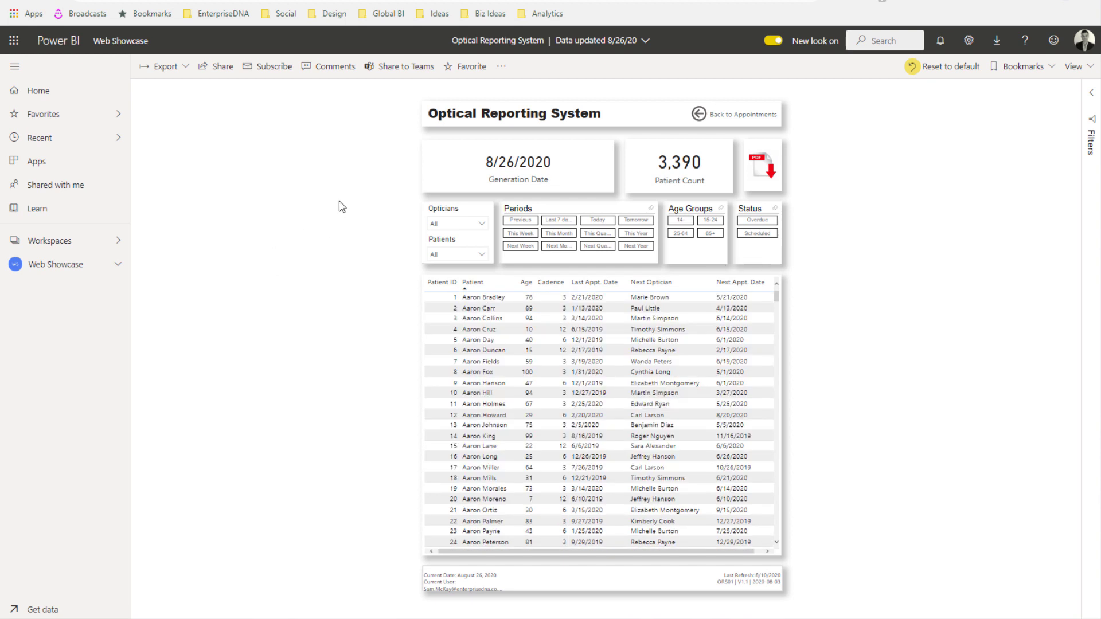
{"action": "left_click", "coordinate": [746, 124]}
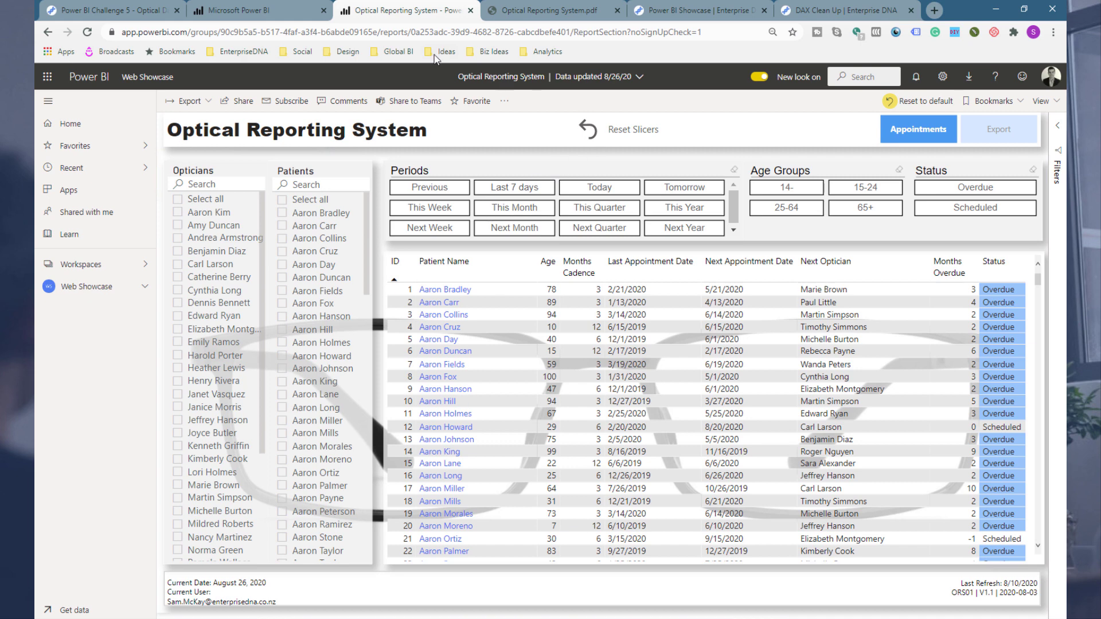
- Switch to the Power BI Challenge 5 forum post, scroll it up, and go to the forum home
{"action": "left_click", "coordinate": [115, 10]}
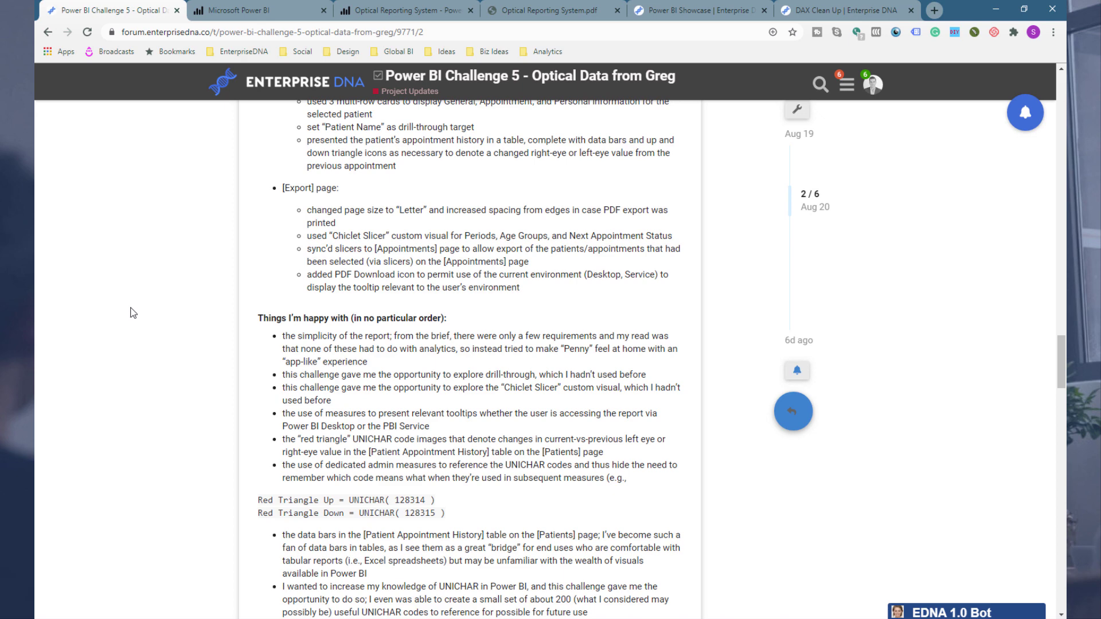
{"action": "scroll", "coordinate": [133, 313], "scroll_direction": "up", "scroll_amount": 13}
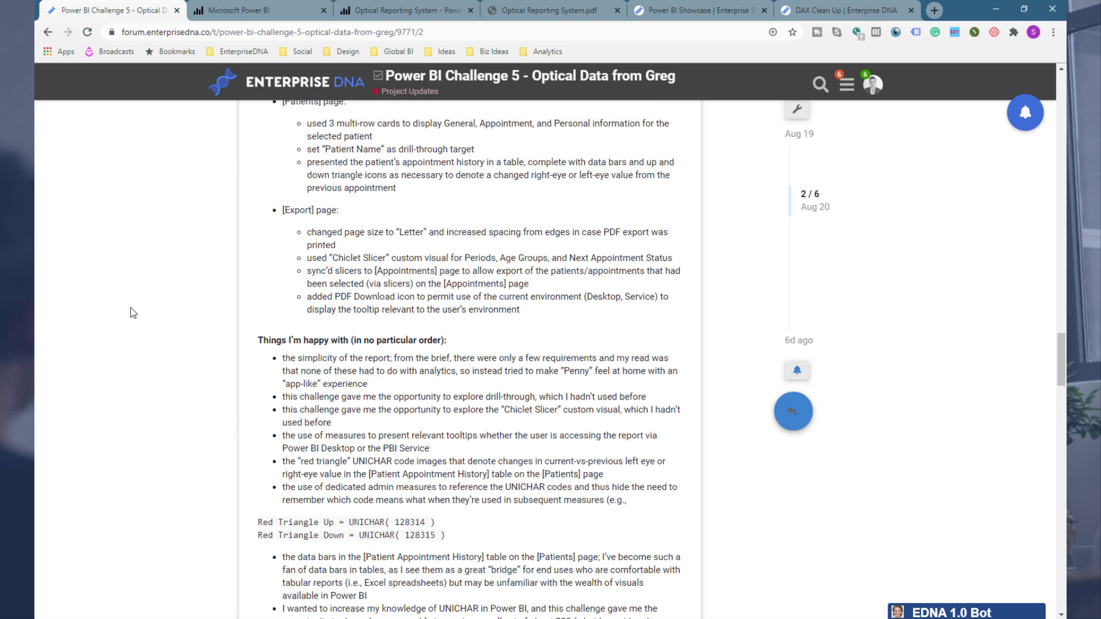
{"action": "scroll", "coordinate": [133, 313], "scroll_direction": "up", "scroll_amount": 17}
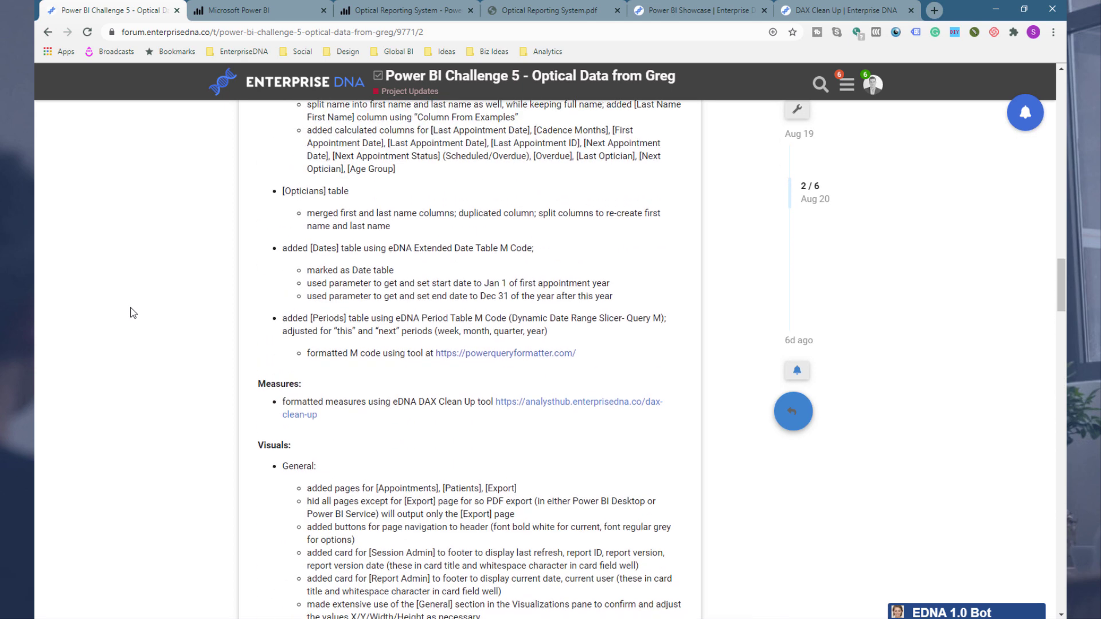
{"action": "left_click", "coordinate": [289, 94]}
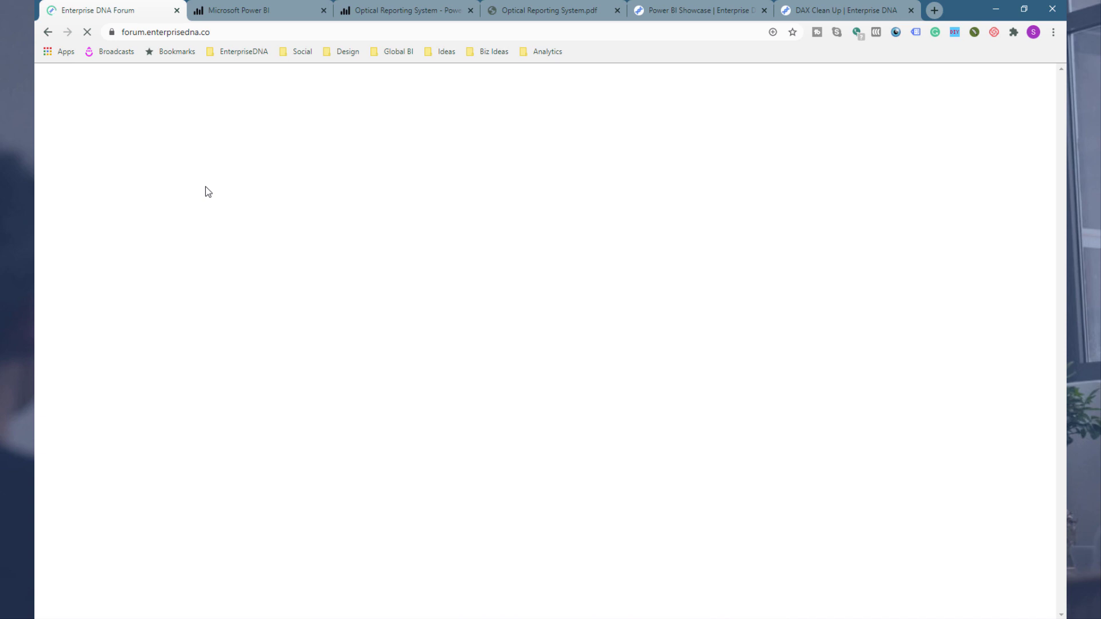
- Open the forum's Power BI Challenges category, then return to the Optical Reporting System Appointments page
{"action": "scroll", "coordinate": [206, 188], "scroll_direction": "down", "scroll_amount": 15}
{"action": "scroll", "coordinate": [205, 187], "scroll_direction": "down", "scroll_amount": 10}
{"action": "scroll", "coordinate": [206, 187], "scroll_direction": "down", "scroll_amount": 4}
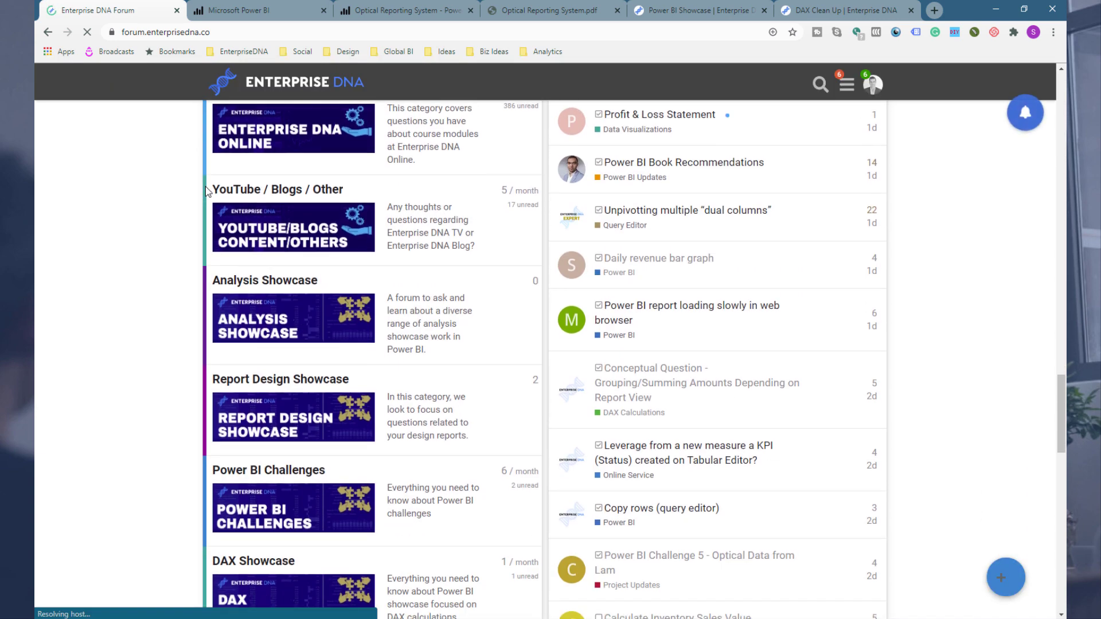
{"action": "scroll", "coordinate": [207, 191], "scroll_direction": "down", "scroll_amount": 5}
{"action": "scroll", "coordinate": [154, 313], "scroll_direction": "down", "scroll_amount": 6}
{"action": "scroll", "coordinate": [153, 313], "scroll_direction": "up", "scroll_amount": 6}
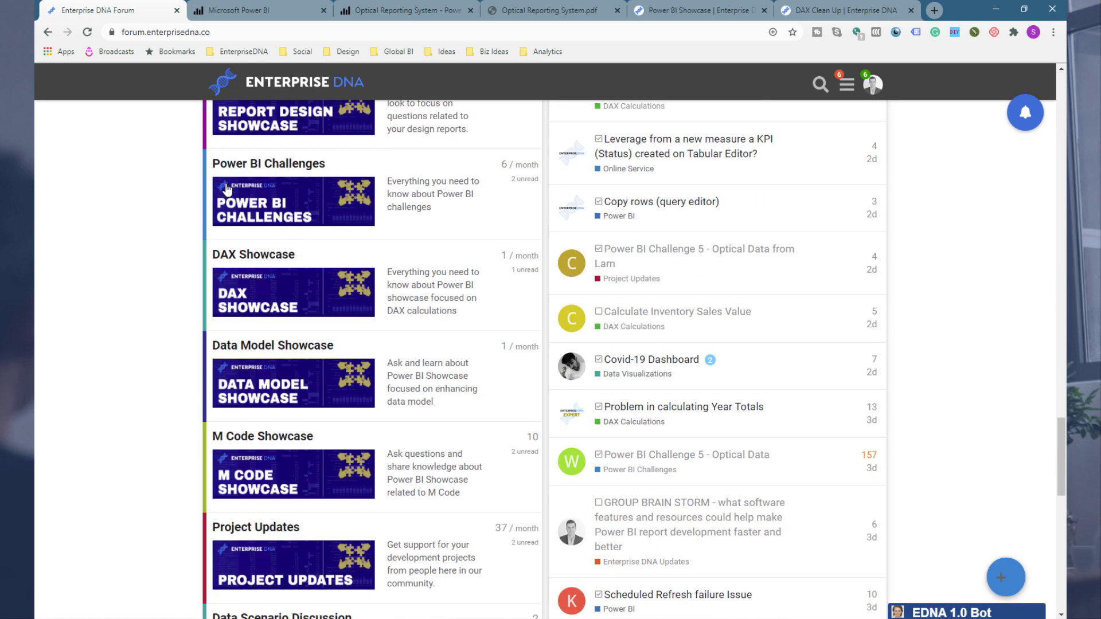
{"action": "left_click", "coordinate": [313, 195]}
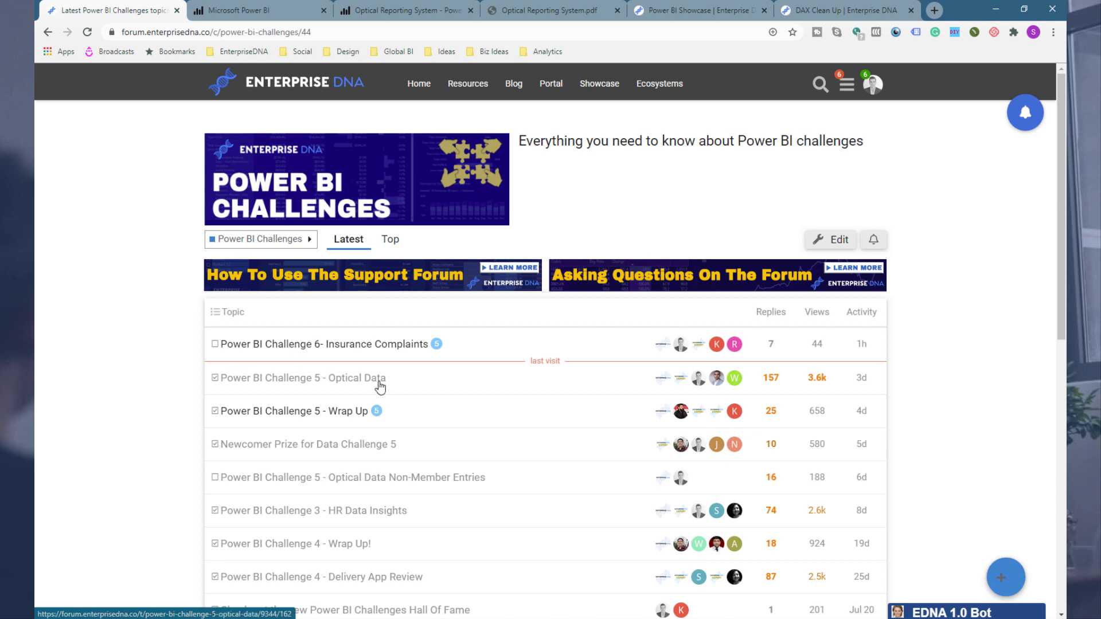
{"action": "scroll", "coordinate": [378, 381], "scroll_direction": "down", "scroll_amount": 2}
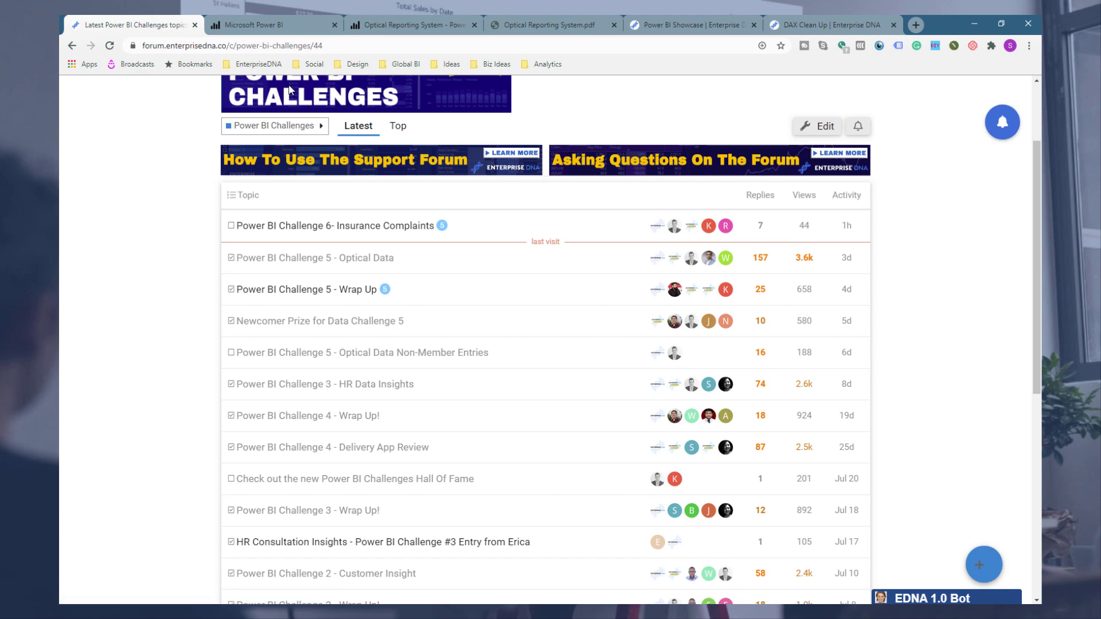
{"action": "left_click", "coordinate": [248, 23]}
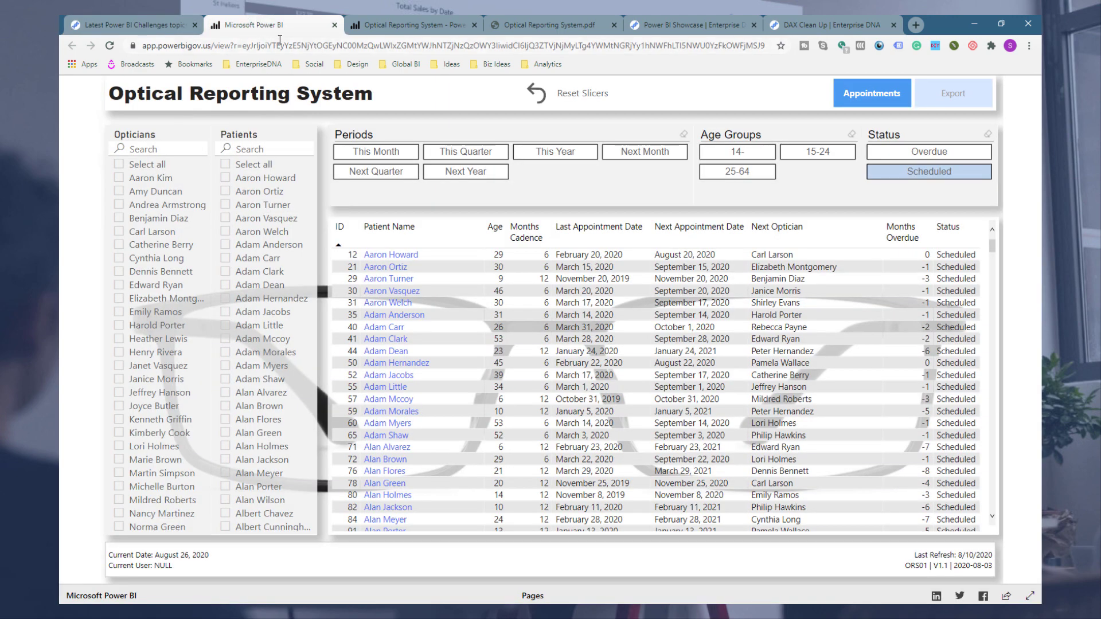